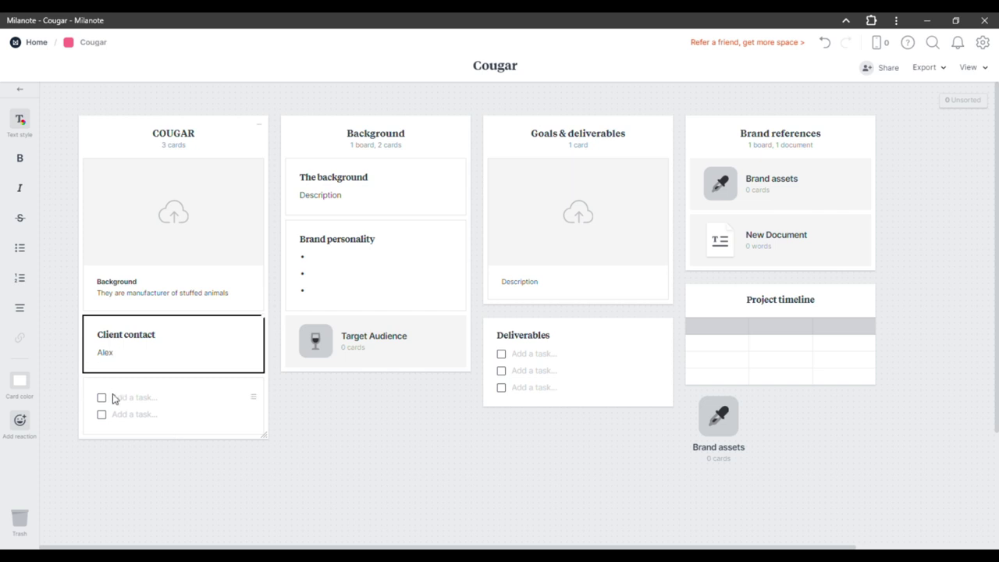
# Fill the COUGAR column's checklist with the tasks Logo and Mockups.
pyautogui.click(113, 399)
pyautogui.write('Logo')
pyautogui.press('Return')
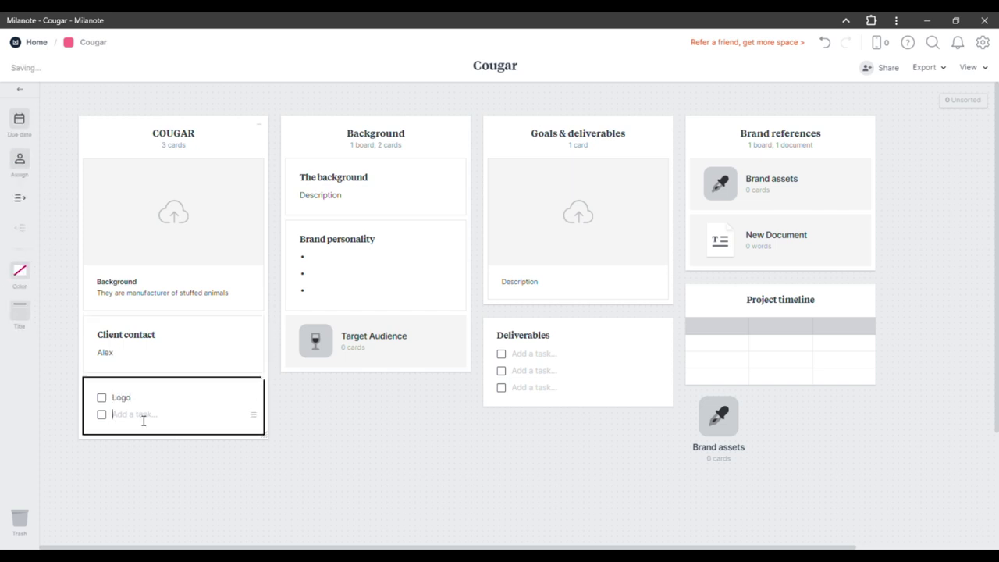
# Look through the Background column's cards, inspect the Target Audience board, and return to the Cougar board.
pyautogui.click(346, 188)
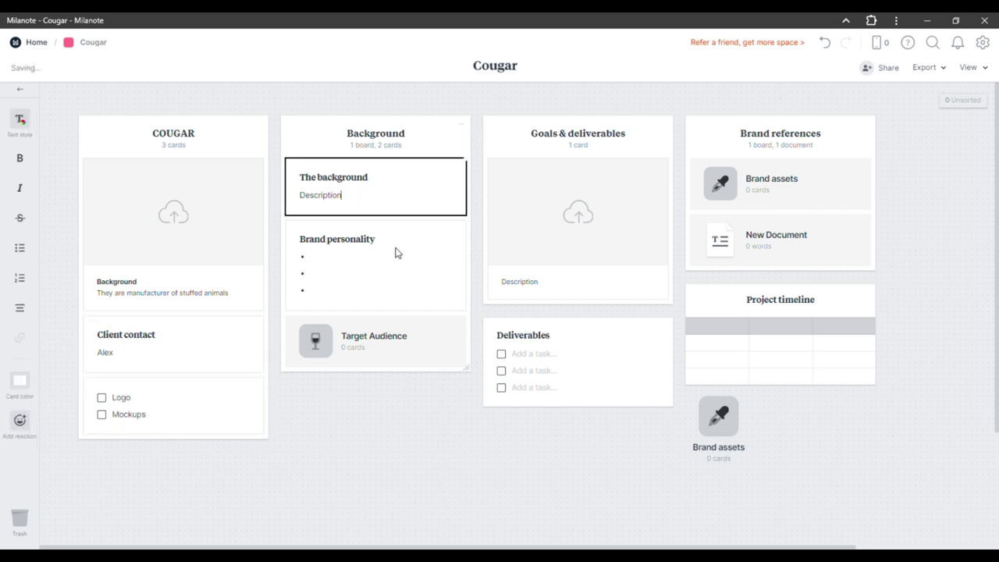
pyautogui.click(397, 254)
pyautogui.doubleClick(347, 344)
pyautogui.click(835, 360)
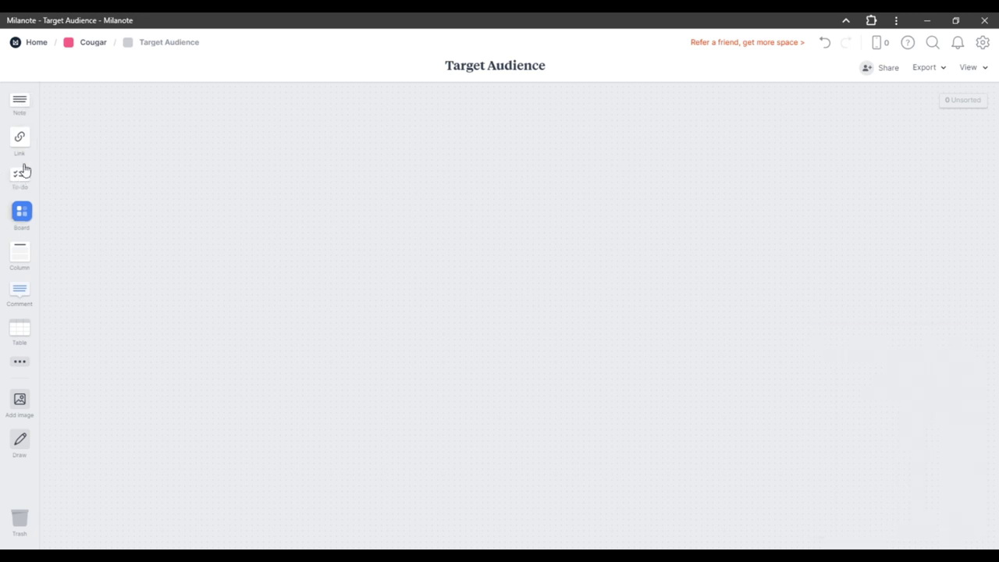
pyautogui.click(95, 42)
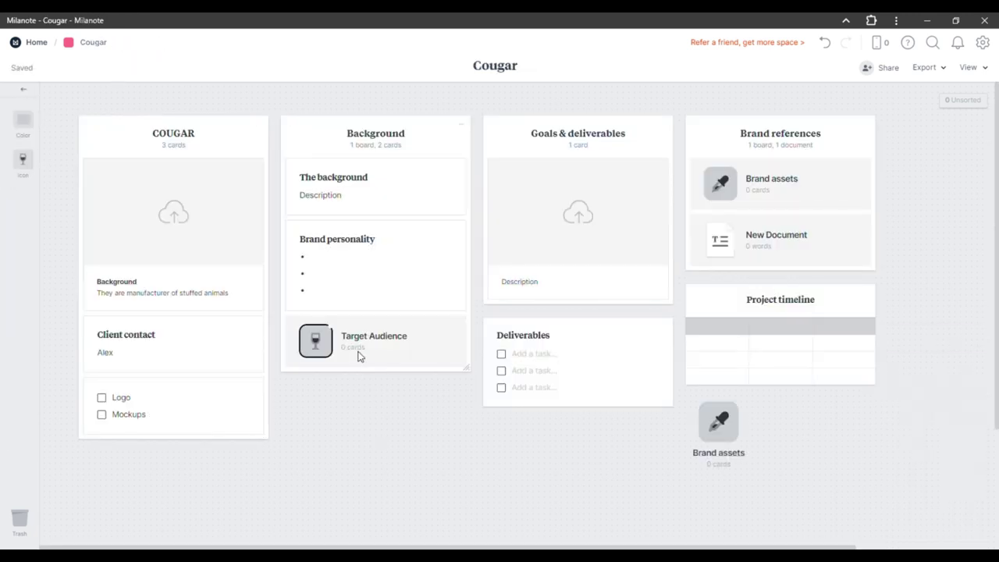
# Delete the whole Background column from the Cougar board.
pyautogui.hotkey('ctrl', 'z')
pyautogui.hotkey('ctrl', 'z')
pyautogui.hotkey('ctrl', 'z')
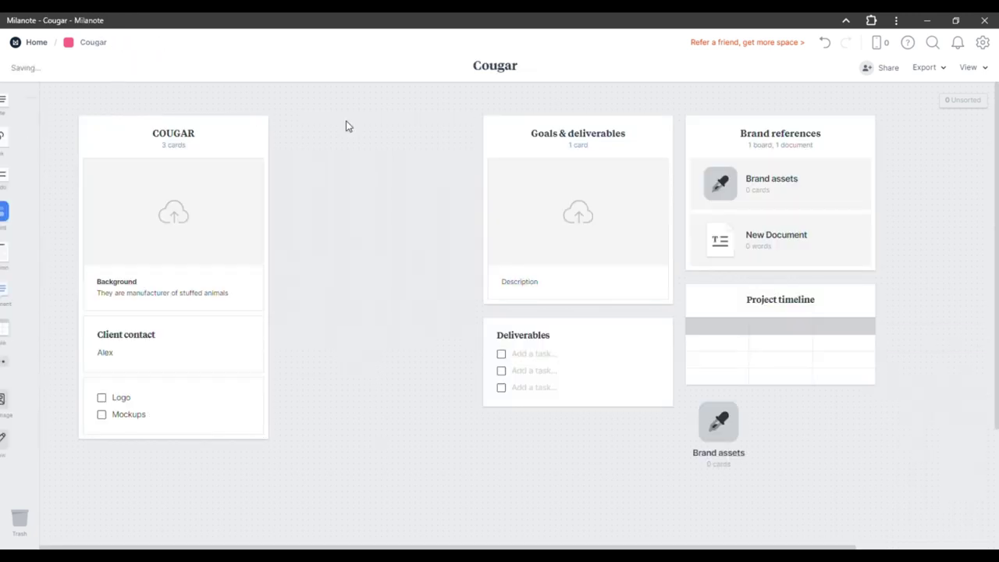
# Move the Deliverables list beside the COUGAR column with tasks logo and mockups, and place the Goals & deliverables column against it.
pyautogui.moveTo(570, 364); pyautogui.dragTo(330, 154)
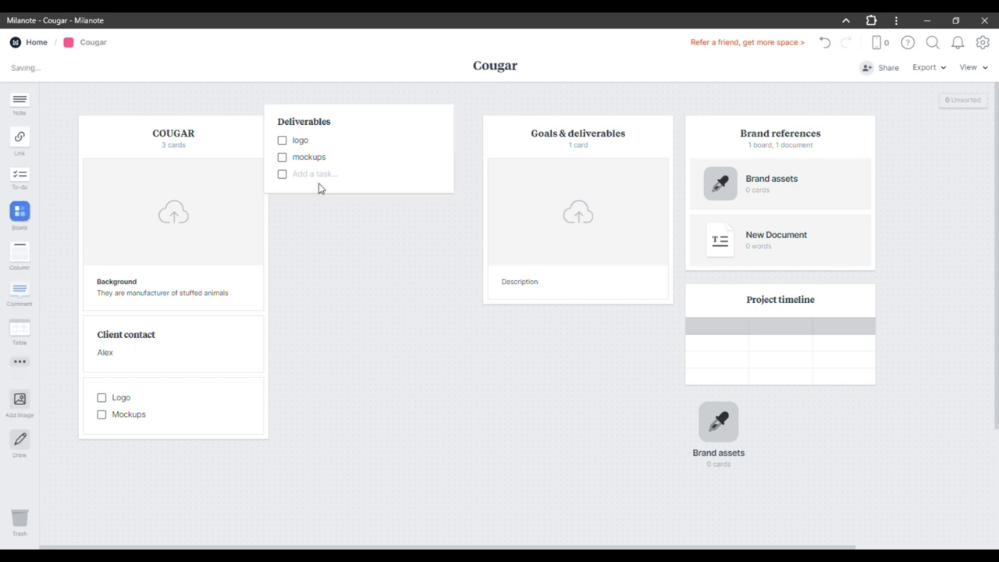
pyautogui.click(555, 245)
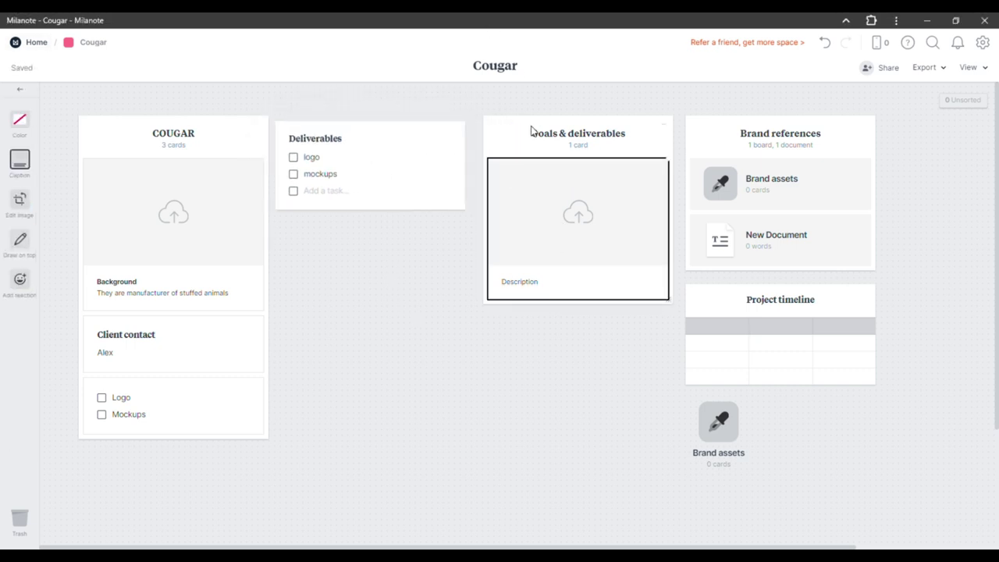
pyautogui.moveTo(531, 130); pyautogui.dragTo(514, 136)
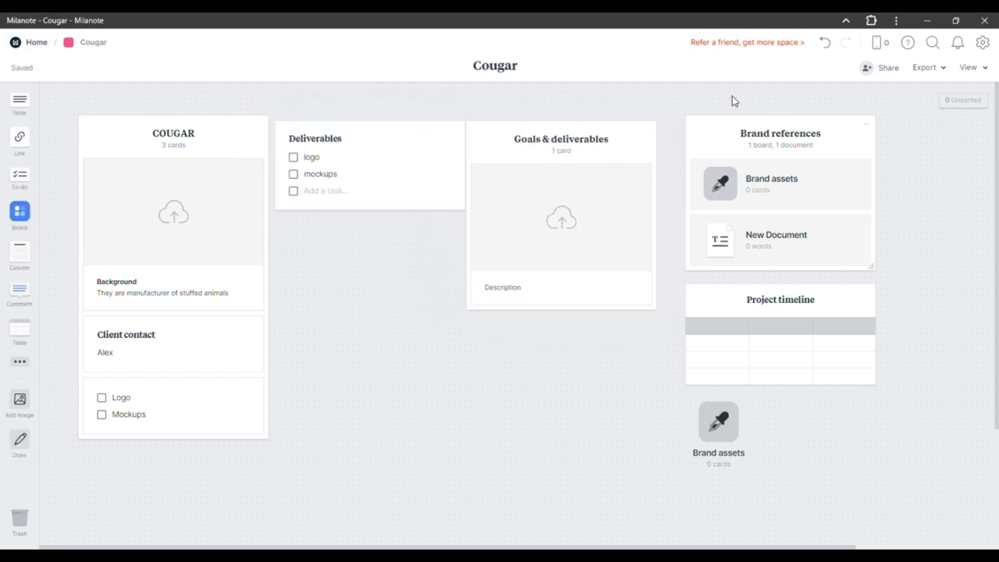
# Delete the Brand references column and the Project timeline table together.
pyautogui.moveTo(949, 125); pyautogui.dragTo(957, 446)
pyautogui.press('Delete')
pyautogui.press('Delete')
# Move the remaining Brand assets board beside the Goals & deliverables column and rename it Moodboard.
pyautogui.moveTo(717, 406); pyautogui.dragTo(704, 135)
pyautogui.doubleClick(712, 173)
pyautogui.write('Moddbo')
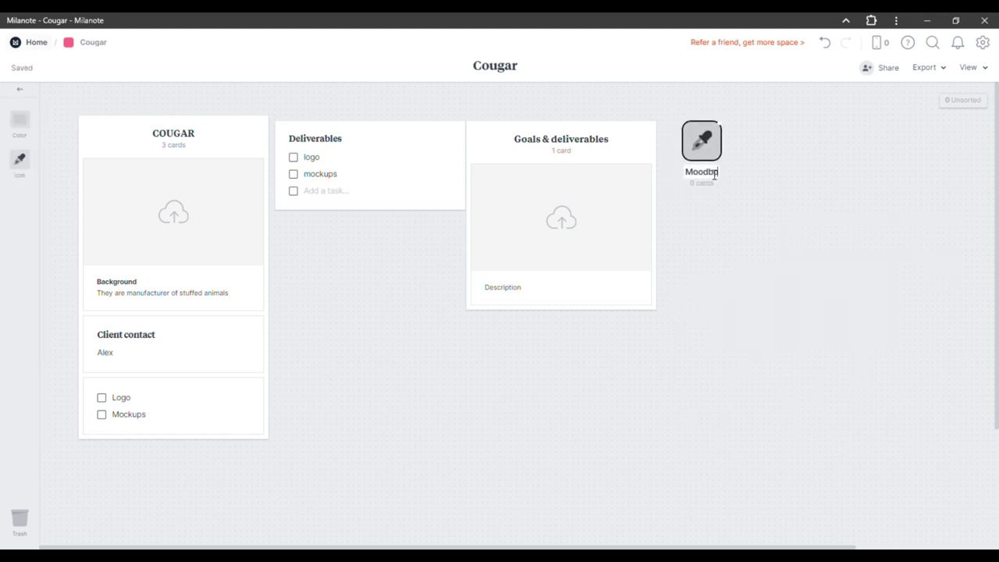
pyautogui.write('ard')
pyautogui.click(746, 250)
# Replace the image card in the Goals & deliverables column with a note reading "they want a logo and mockups".
pyautogui.click(183, 226)
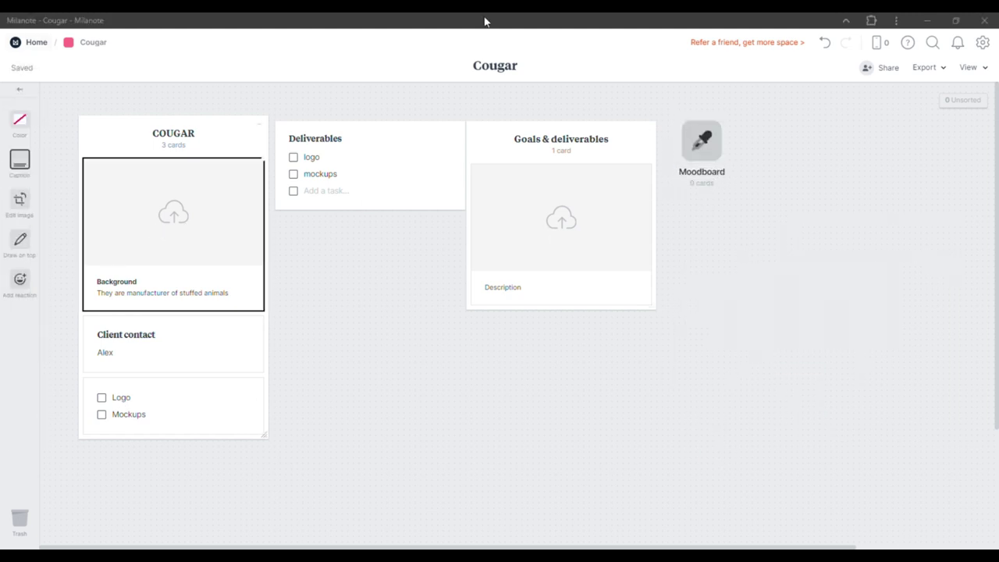
pyautogui.click(505, 288)
pyautogui.press('Delete')
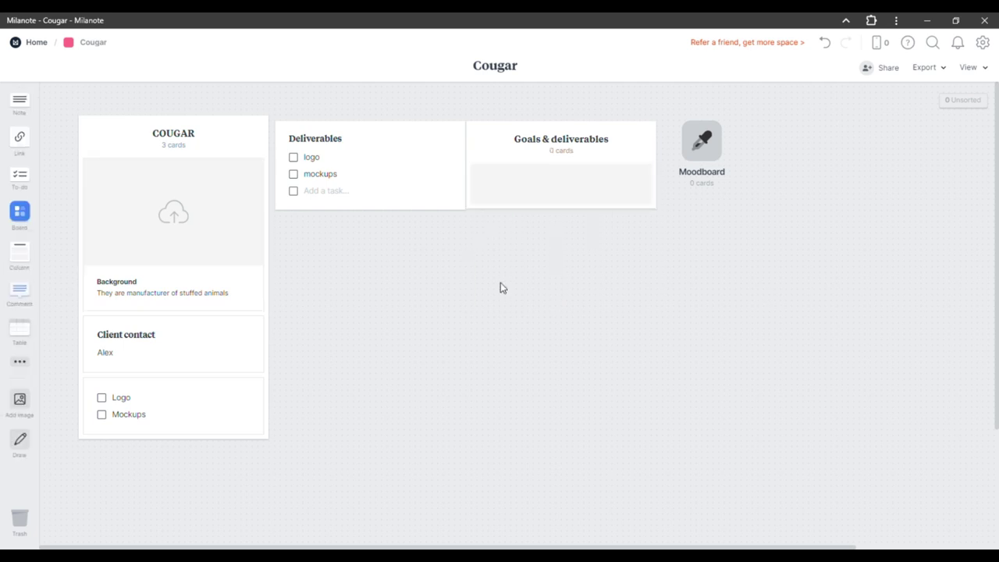
pyautogui.doubleClick(513, 196)
pyautogui.write('they want a logo and mockups')
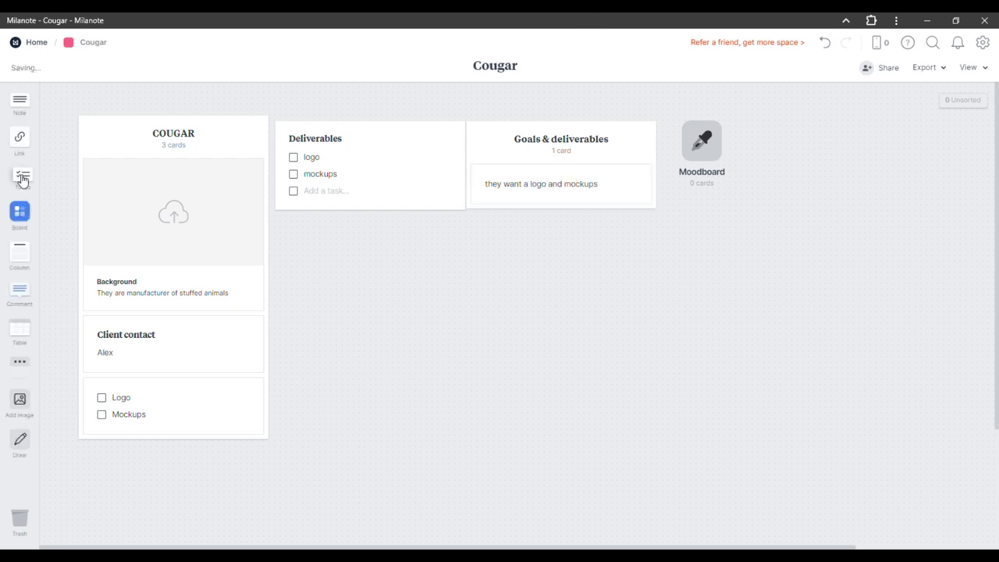
# Add a note reading "targeted audience is women" below the Goals & deliverables column.
pyautogui.moveTo(20, 106); pyautogui.dragTo(490, 242)
pyautogui.write('targeted  audience is women')
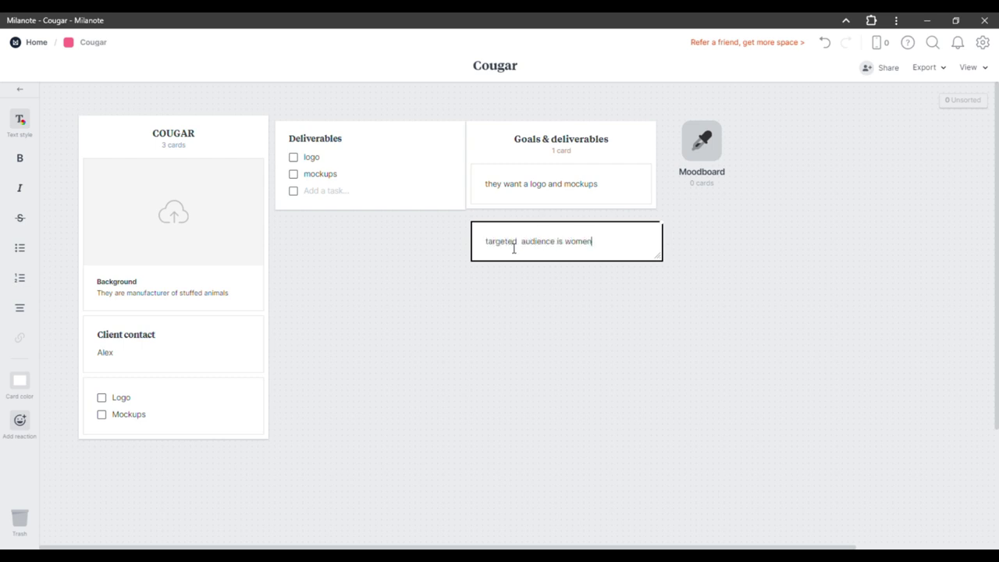
pyautogui.click(399, 299)
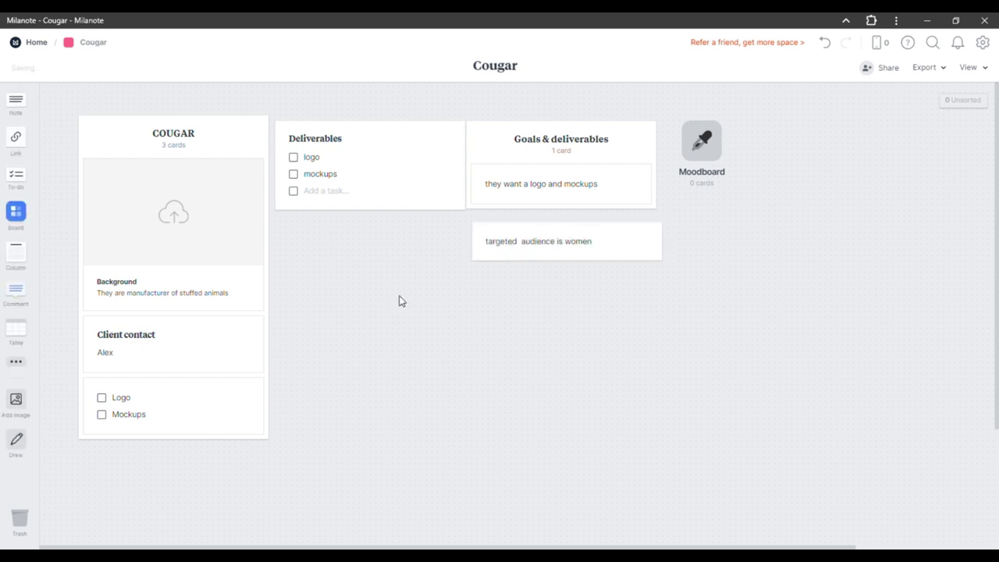
# Apply the Moodboard template, without example content, inside the Moodboard board and enter "cougar" in its text note.
pyautogui.click(701, 143)
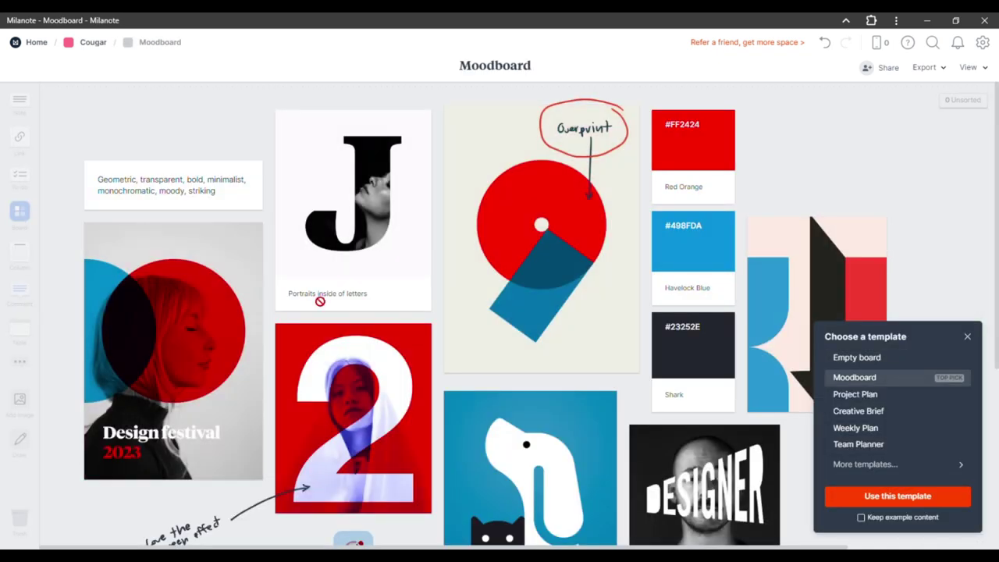
pyautogui.click(886, 493)
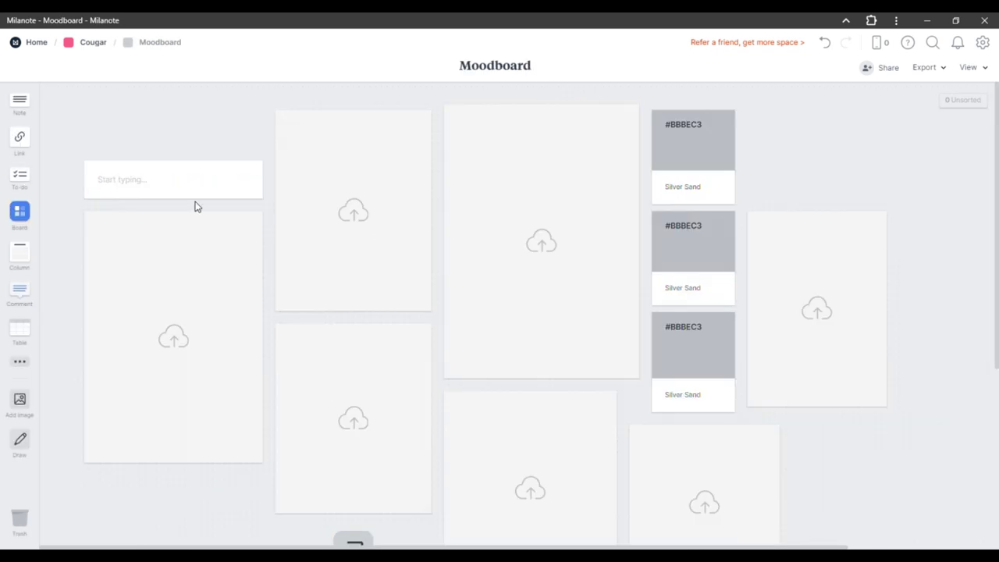
pyautogui.click(140, 185)
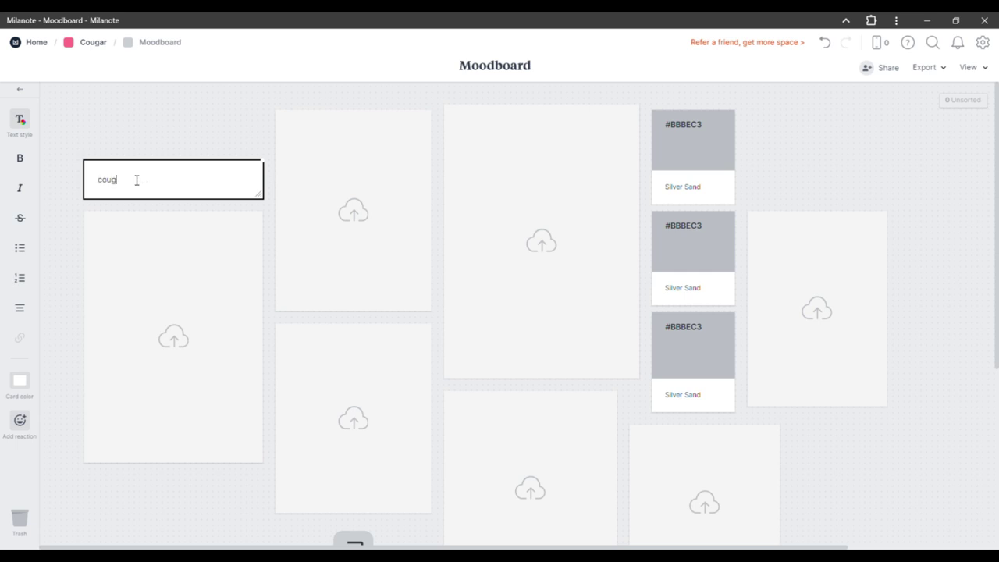
pyautogui.write('cougafr')
pyautogui.press('BackSpace')
pyautogui.press('BackSpace')
pyautogui.write('r')
pyautogui.click(169, 114)
# Search the image library for cougar and place the standing and sleeping cougar photos in the two upper image placeholders.
pyautogui.click(192, 361)
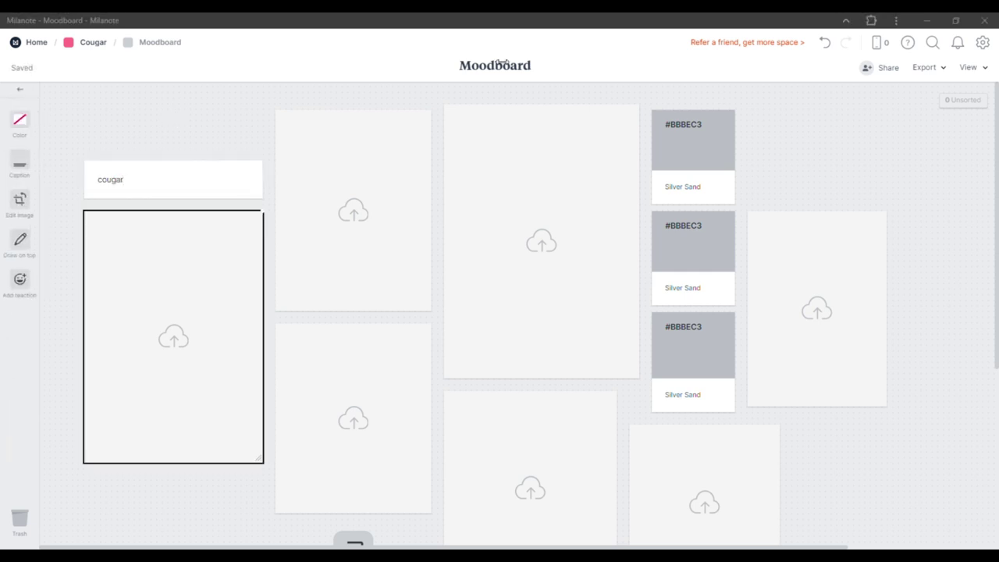
pyautogui.click(56, 271)
pyautogui.click(21, 402)
pyautogui.click(100, 517)
pyautogui.write('cougar')
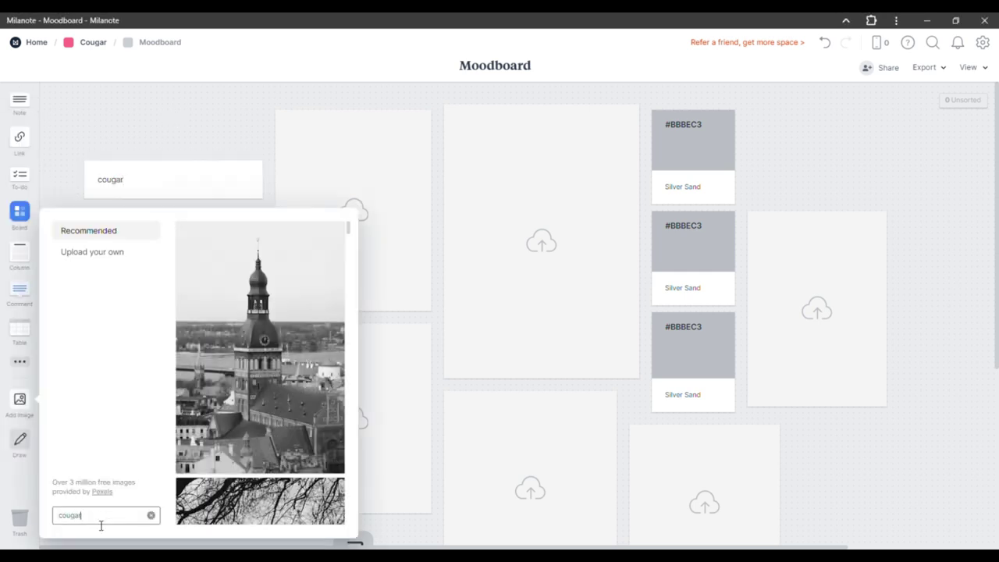
pyautogui.press('Return')
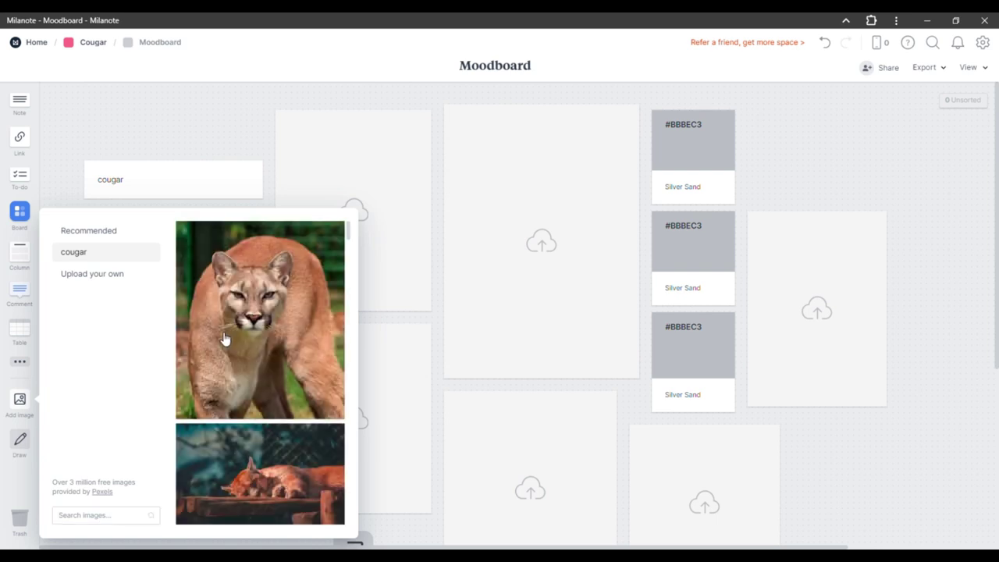
pyautogui.moveTo(226, 338); pyautogui.dragTo(316, 176)
pyautogui.moveTo(260, 474); pyautogui.dragTo(571, 179)
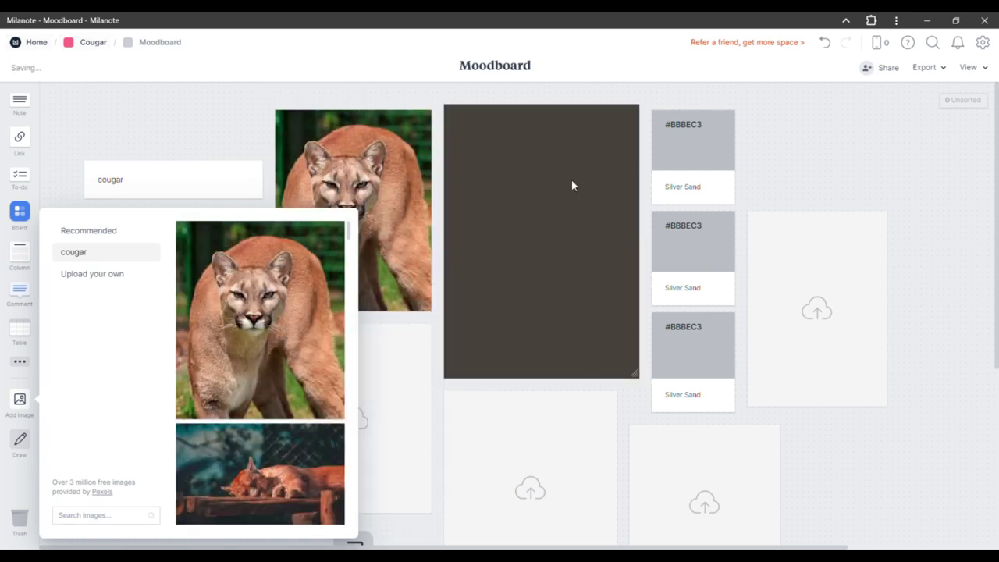
# Search the image library for teddy bear and place the bench bear and toy-store photos in two empty placeholders.
pyautogui.click(95, 516)
pyautogui.write('teddy bear')
pyautogui.press('Return')
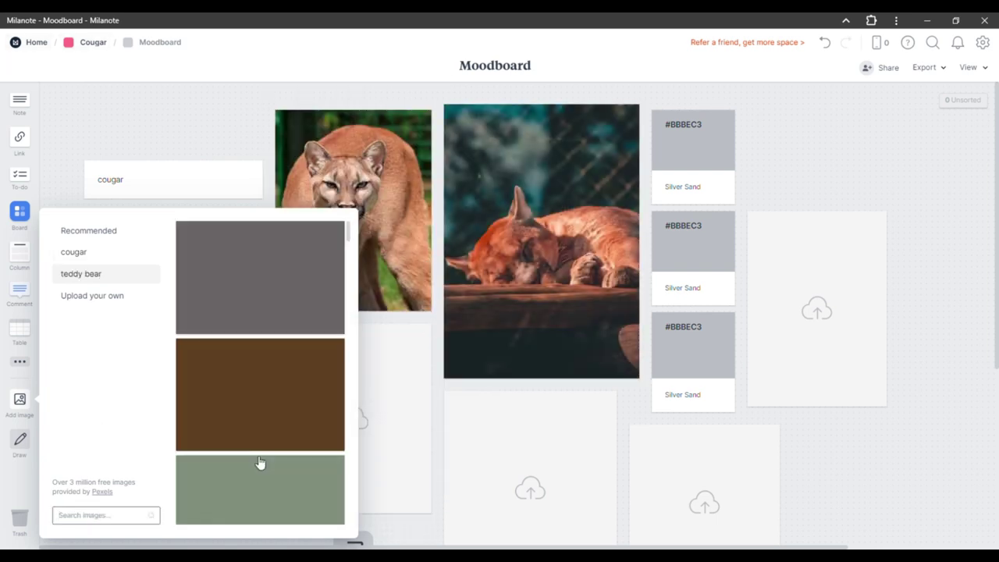
pyautogui.moveTo(275, 417); pyautogui.dragTo(530, 468)
pyautogui.scroll(-5, 312, 420)
pyautogui.moveTo(312, 420); pyautogui.dragTo(783, 364)
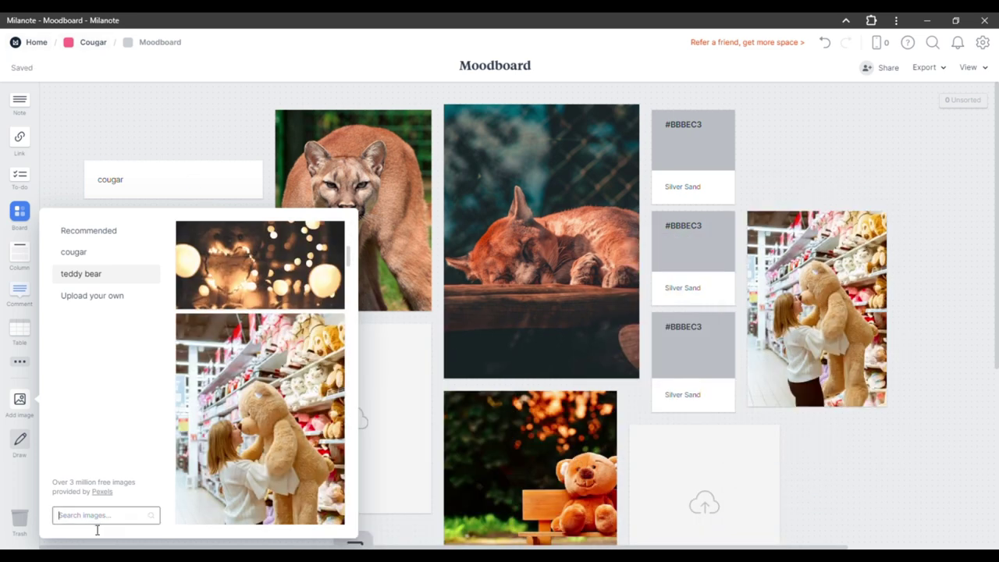
pyautogui.click(169, 348)
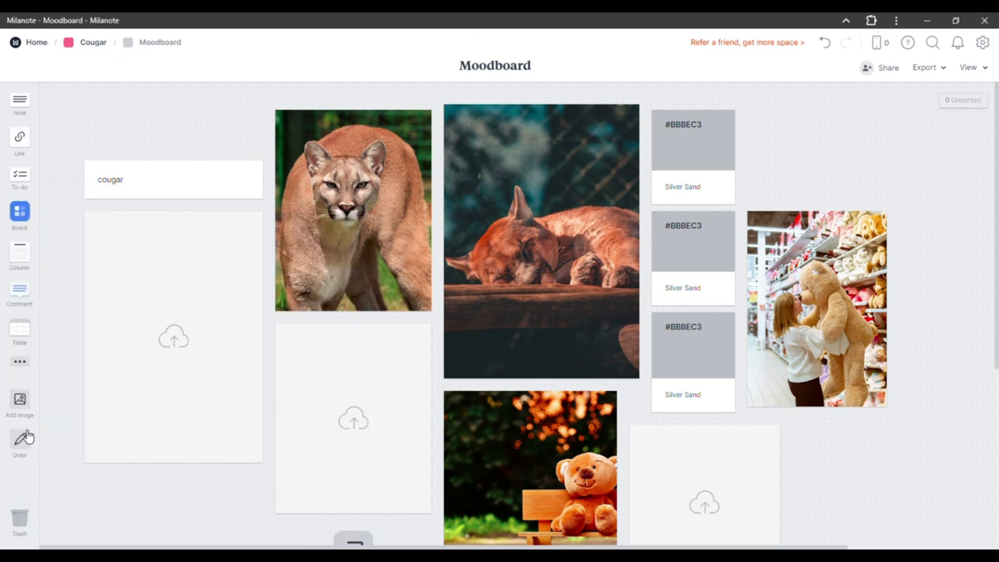
# Search the image library for women and fill two placeholders with the red-haired woman and the smiling curly-haired woman.
pyautogui.click(19, 398)
pyautogui.write('women')
pyautogui.press('Return')
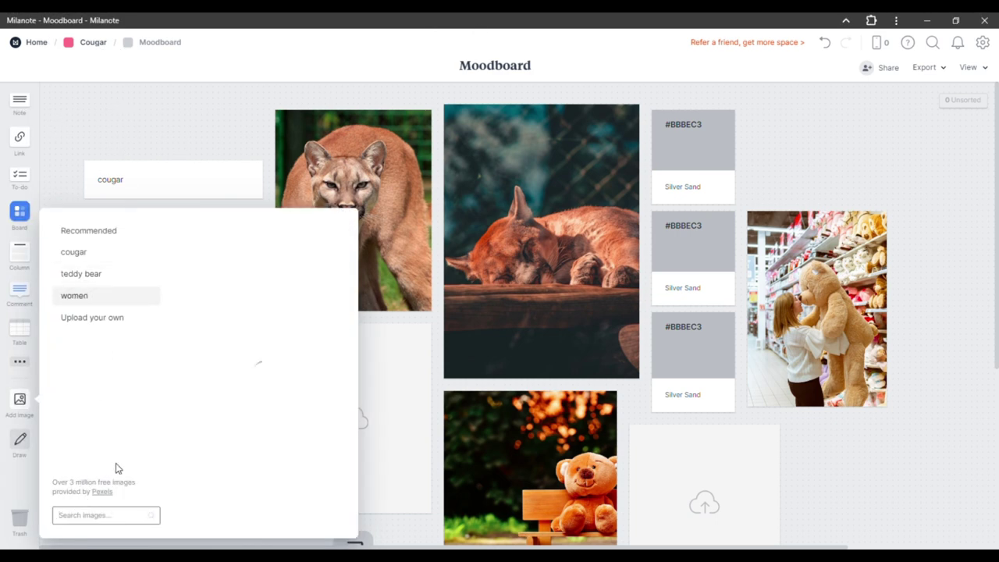
pyautogui.moveTo(372, 435); pyautogui.dragTo(702, 484)
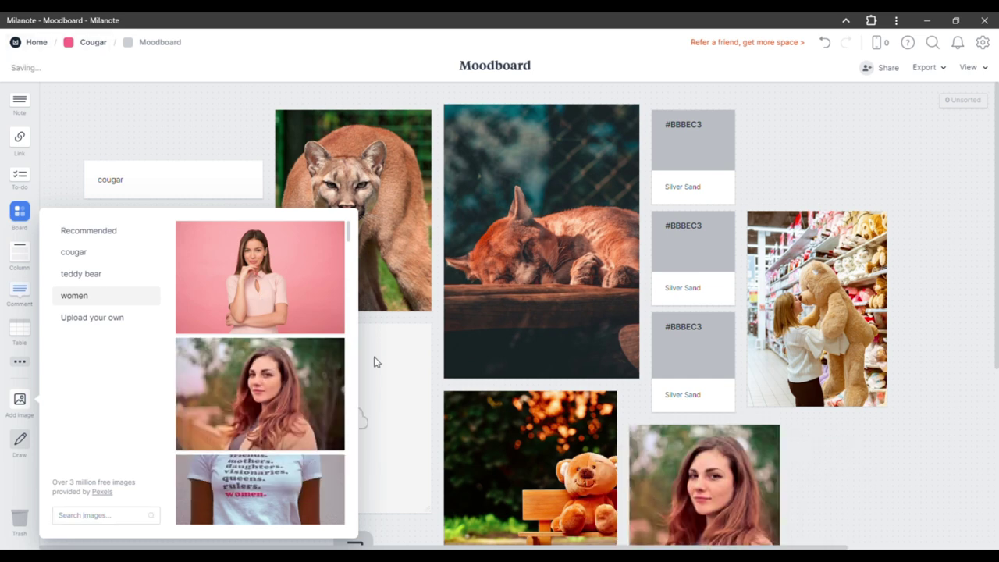
pyautogui.click(6, 414)
pyautogui.scroll(-5, 310, 461)
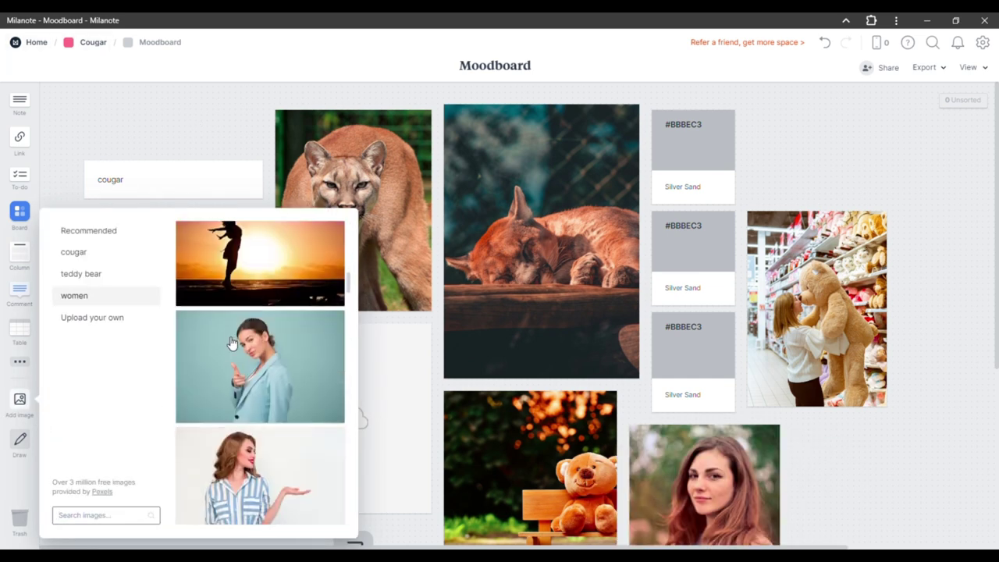
pyautogui.moveTo(310, 460); pyautogui.dragTo(374, 421)
pyautogui.click(153, 302)
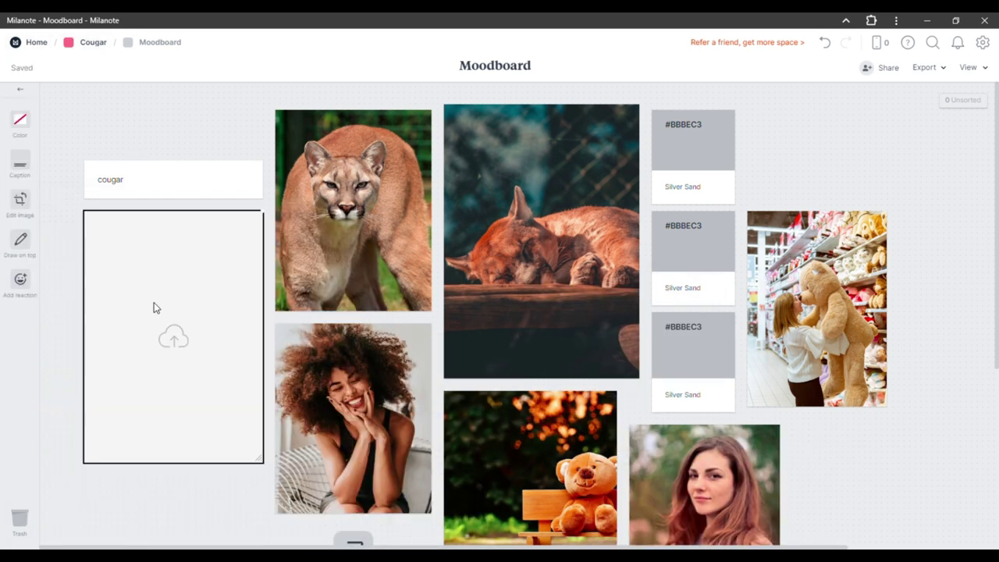
# Search the image library for box and place the open cardboard box photo in the placeholder below the cougar note.
pyautogui.click(133, 107)
pyautogui.click(22, 406)
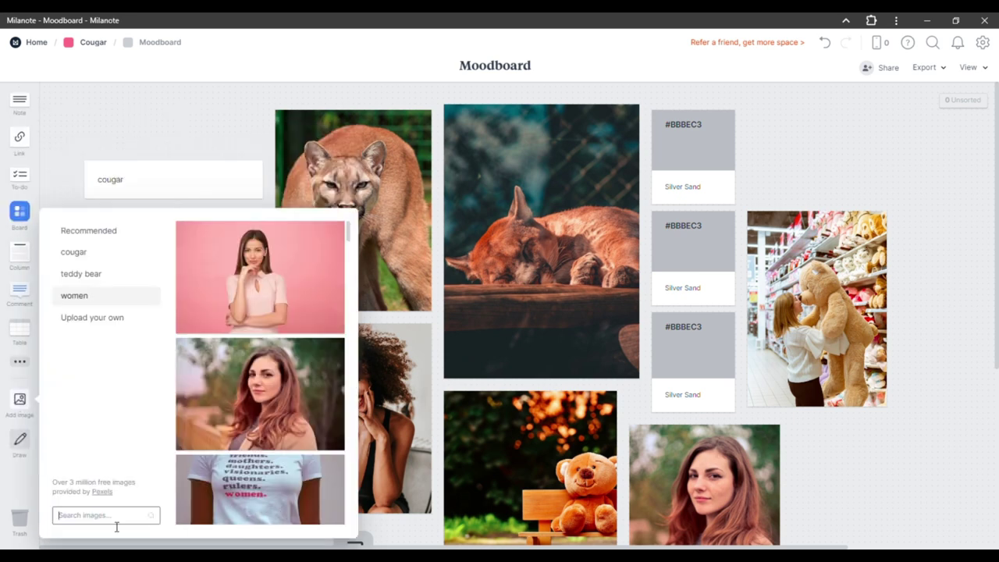
pyautogui.write('box')
pyautogui.press('Return')
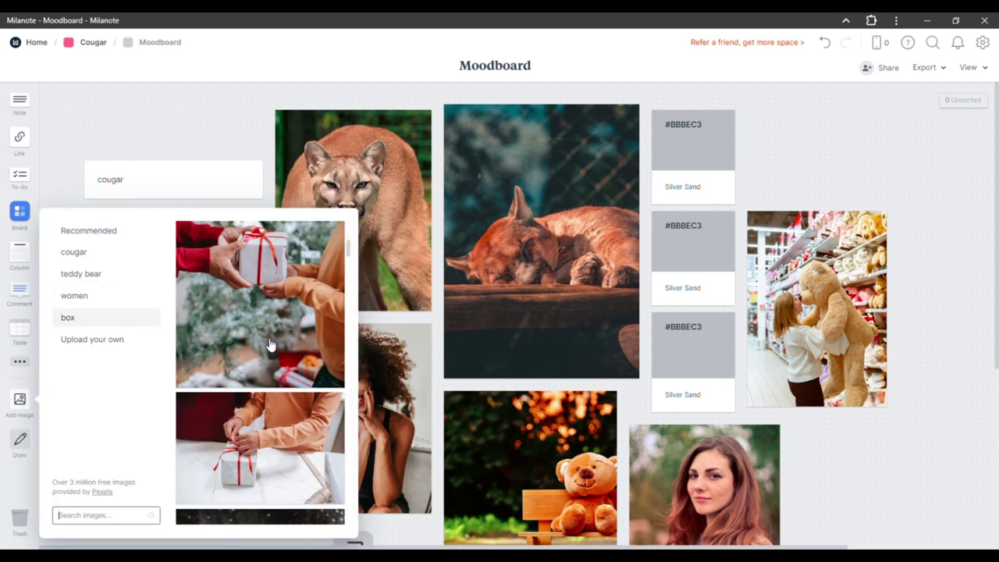
pyautogui.scroll(-5, 269, 346)
pyautogui.scroll(-10, 269, 346)
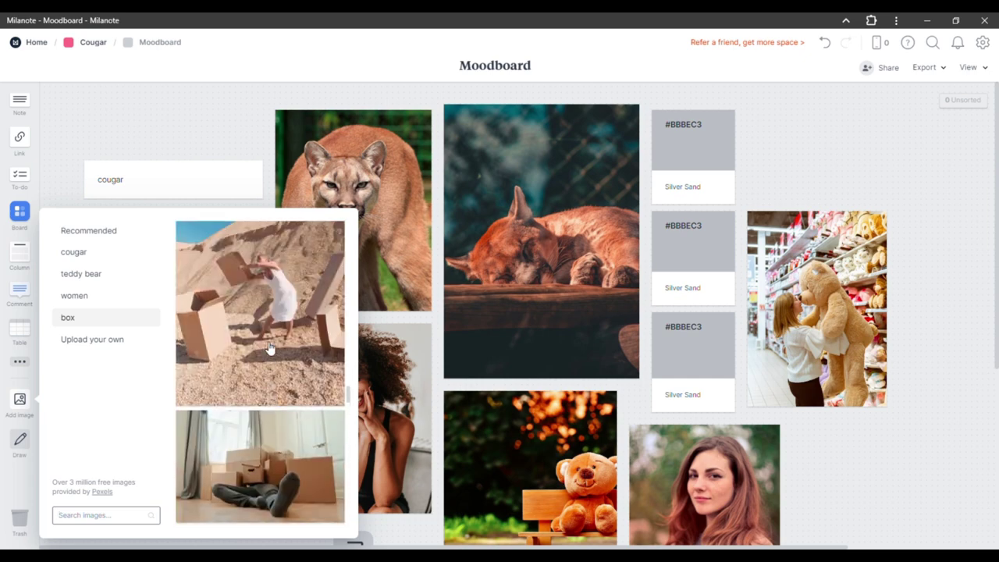
pyautogui.moveTo(269, 348); pyautogui.dragTo(926, 332)
pyautogui.moveTo(892, 390); pyautogui.dragTo(157, 336)
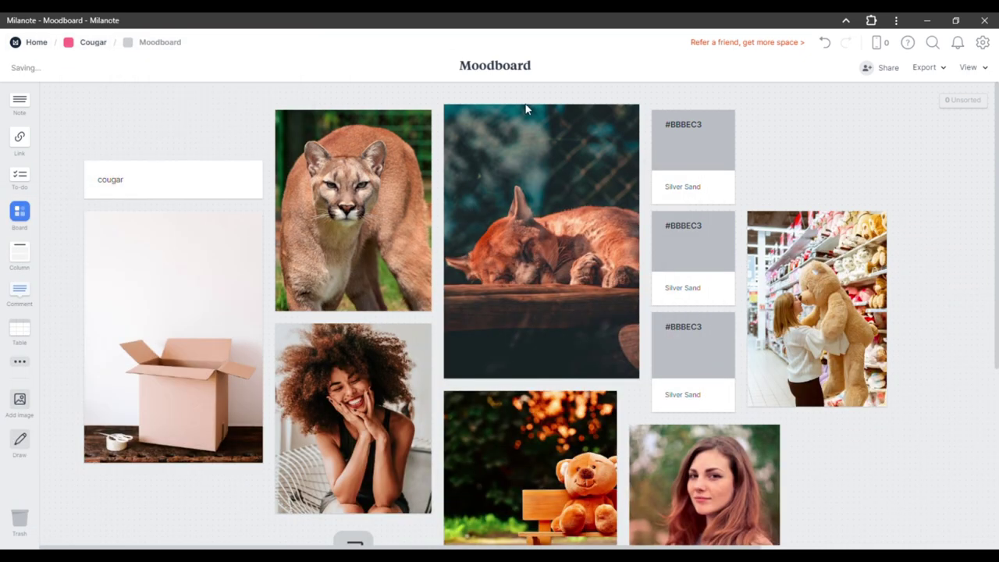
# Set the first color swatch to #AD816E and the second swatch to #C33C03.
pyautogui.click(693, 148)
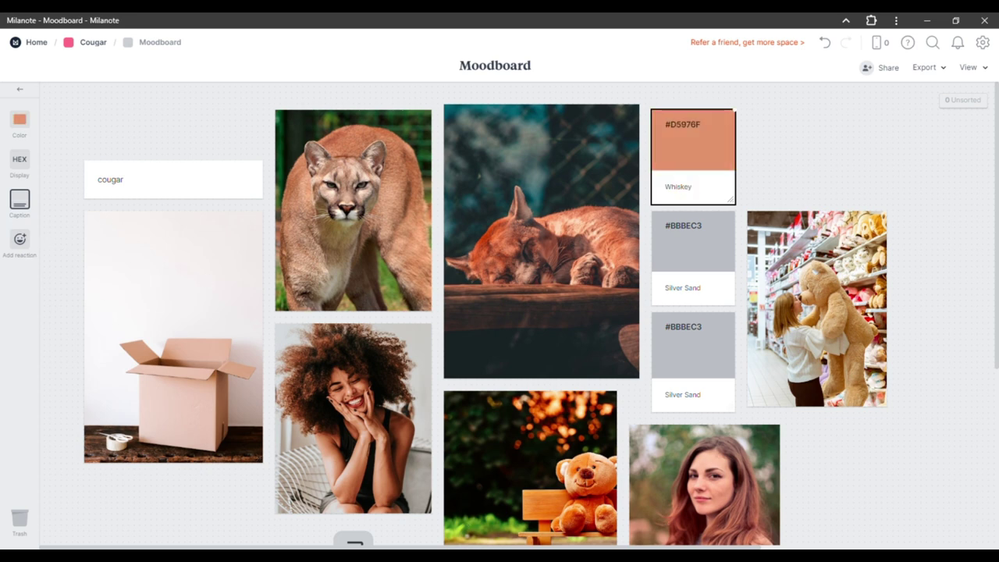
pyautogui.click(710, 238)
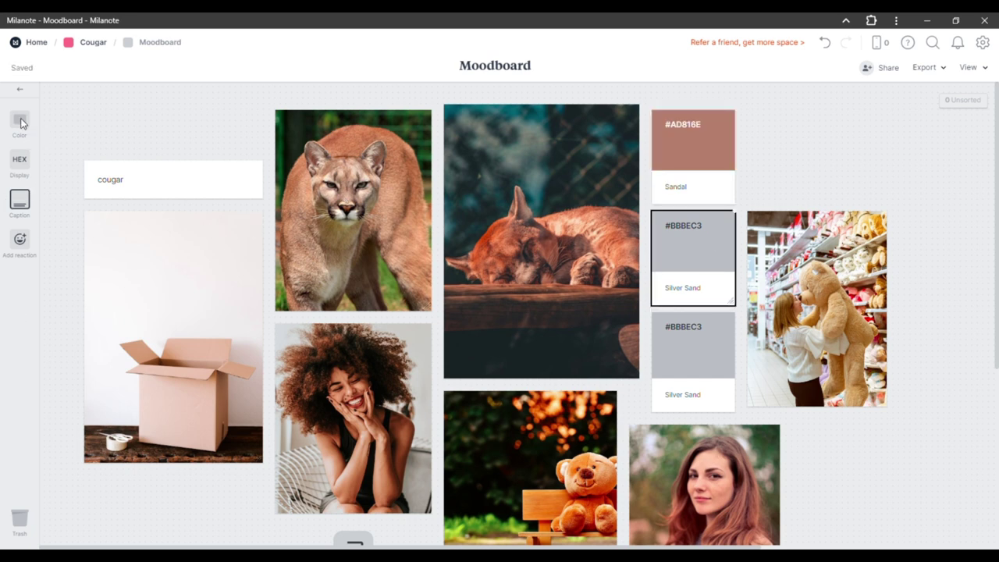
pyautogui.click(54, 337)
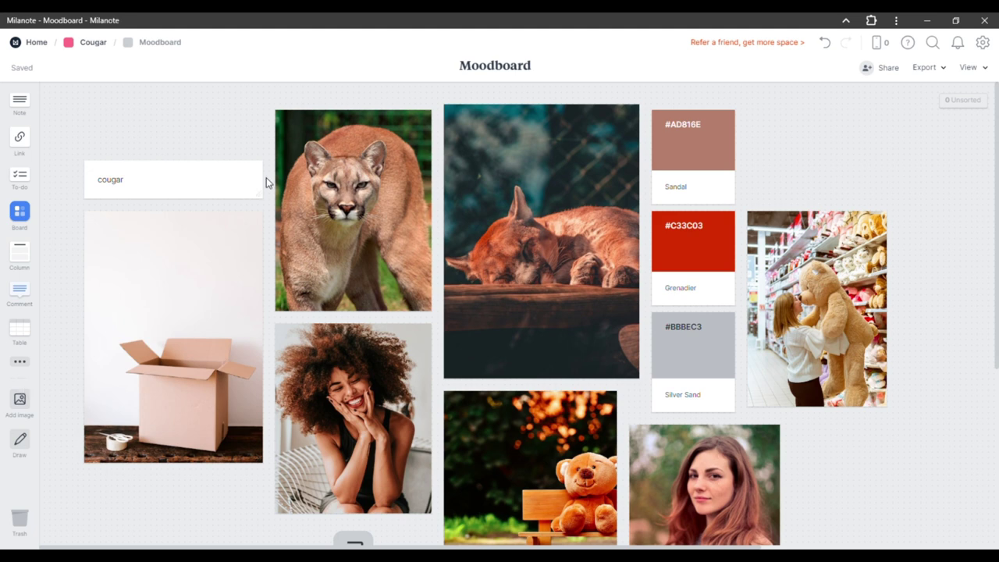
# Set the third color swatch, below the #C33C03 swatch, to #FFFFFF.
pyautogui.click(686, 364)
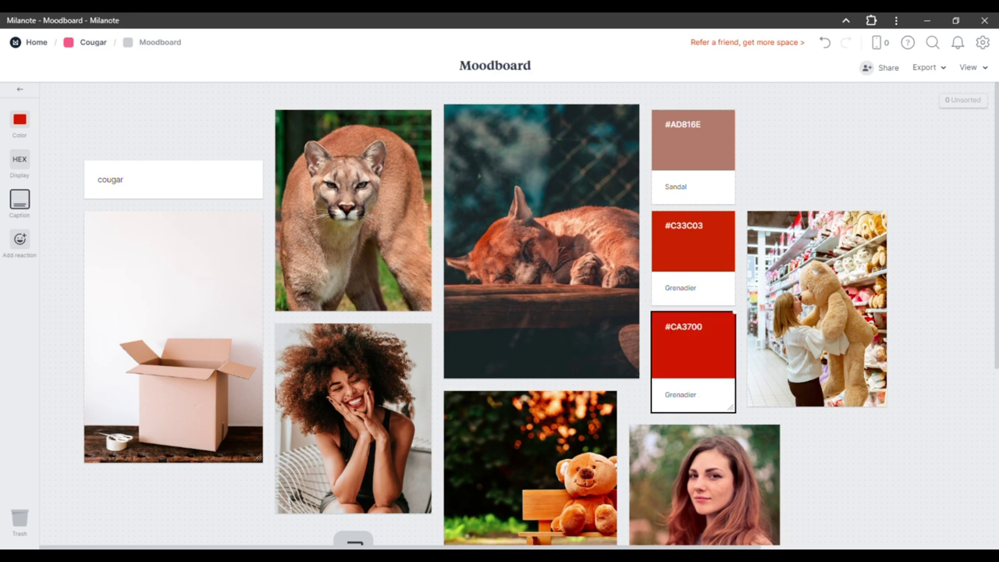
pyautogui.press('Escape')
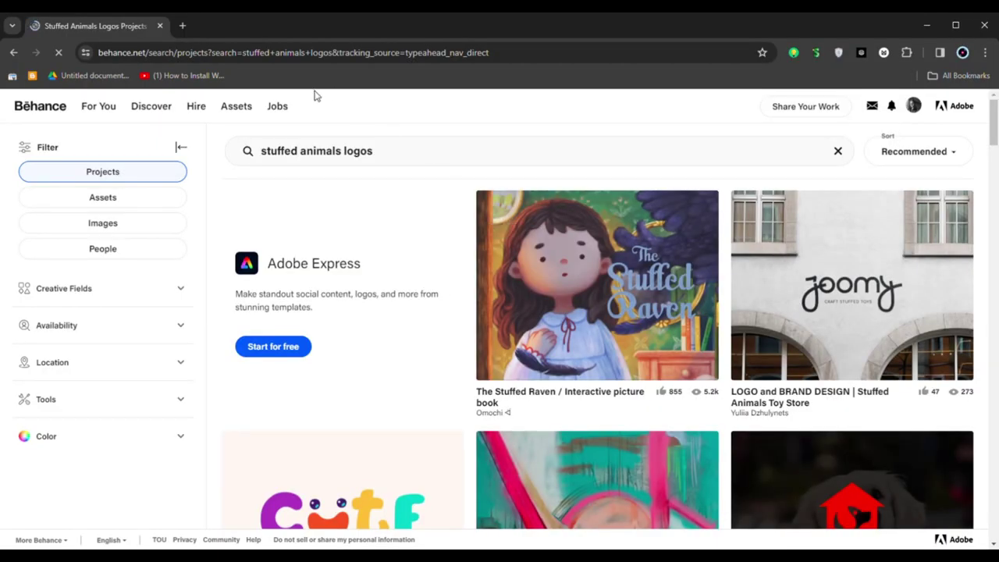
# On Behance, browse the stuffed animals logos results, change the search to stuffed animals and narrow it to toys.
pyautogui.scroll(-4, 616, 322)
pyautogui.scroll(-2, 615, 322)
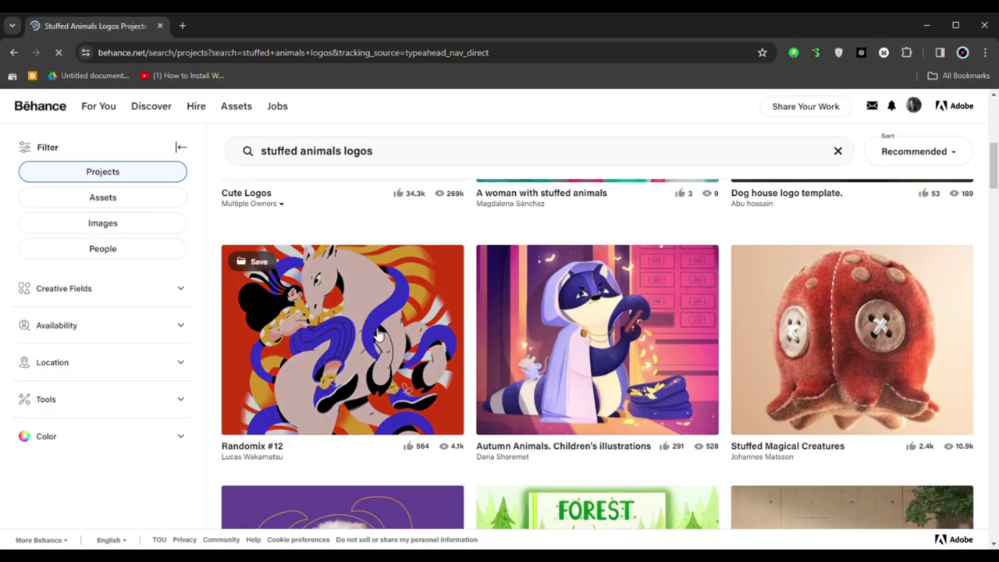
pyautogui.scroll(-3, 379, 336)
pyautogui.scroll(-3, 351, 343)
pyautogui.scroll(10, 463, 239)
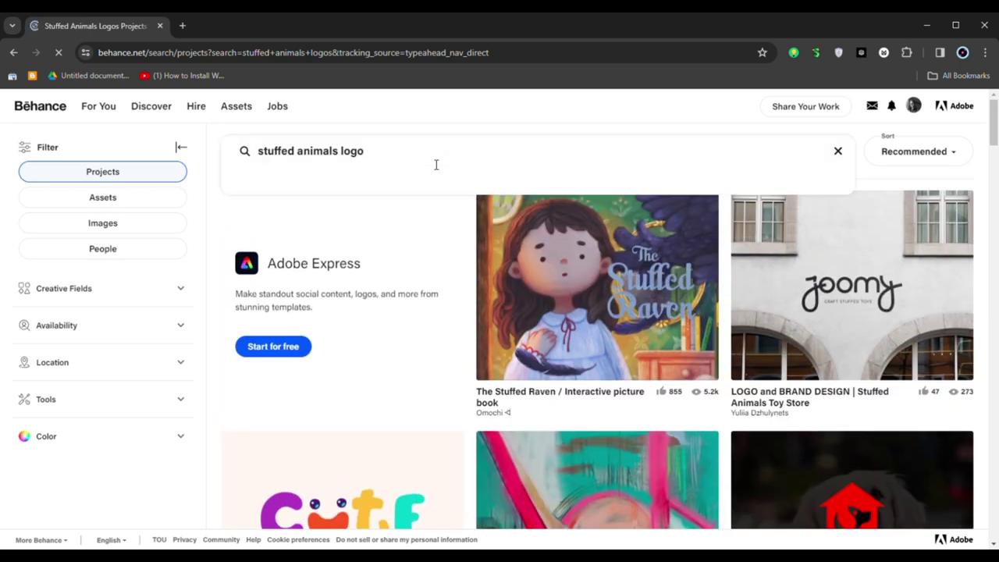
pyautogui.click(436, 164)
pyautogui.press('BackSpace')
pyautogui.press('BackSpace')
pyautogui.press('Return')
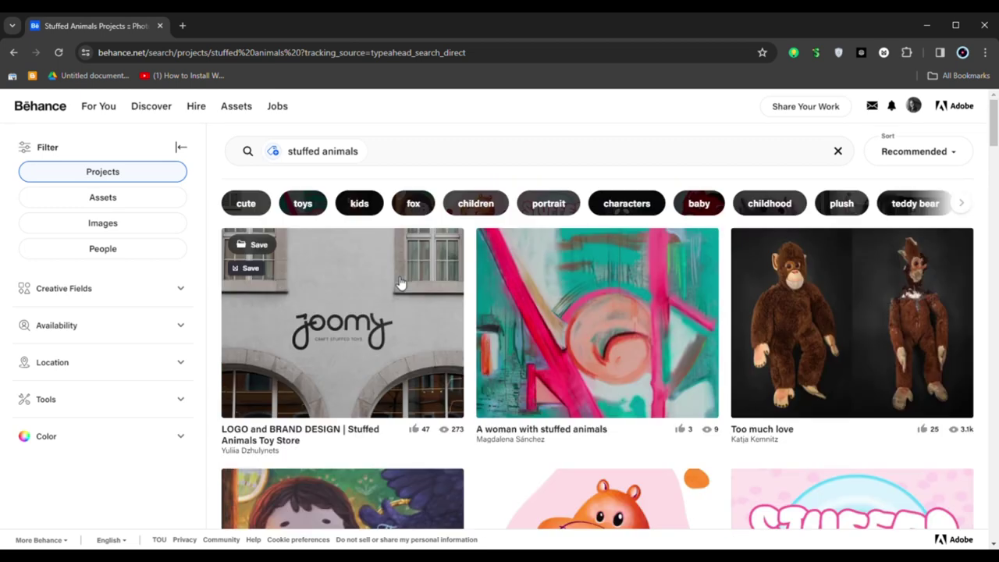
pyautogui.click(307, 197)
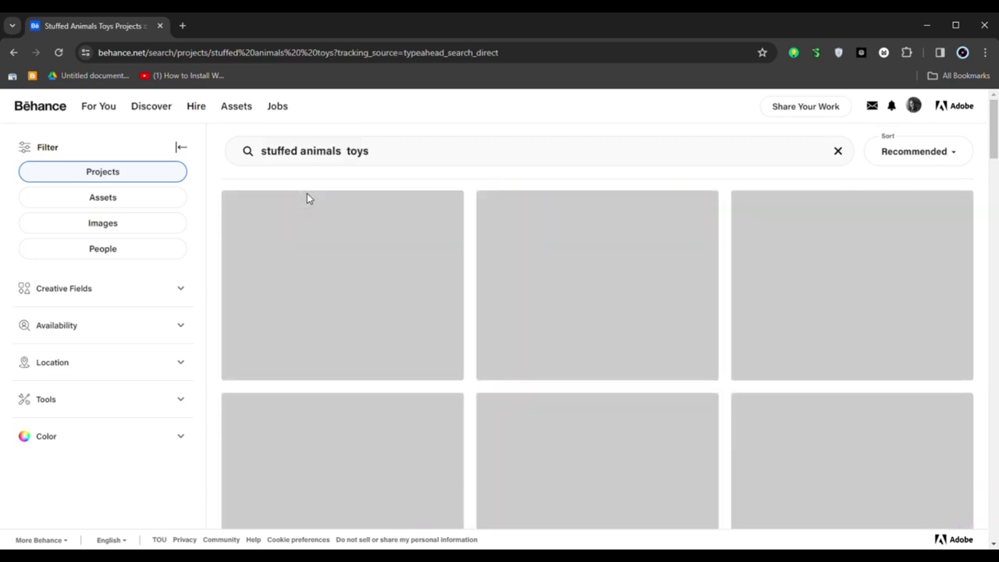
# Open the stuffed animals project with the dark winged toy cover and save its link to the Moodboard board.
pyautogui.scroll(-2, 332, 363)
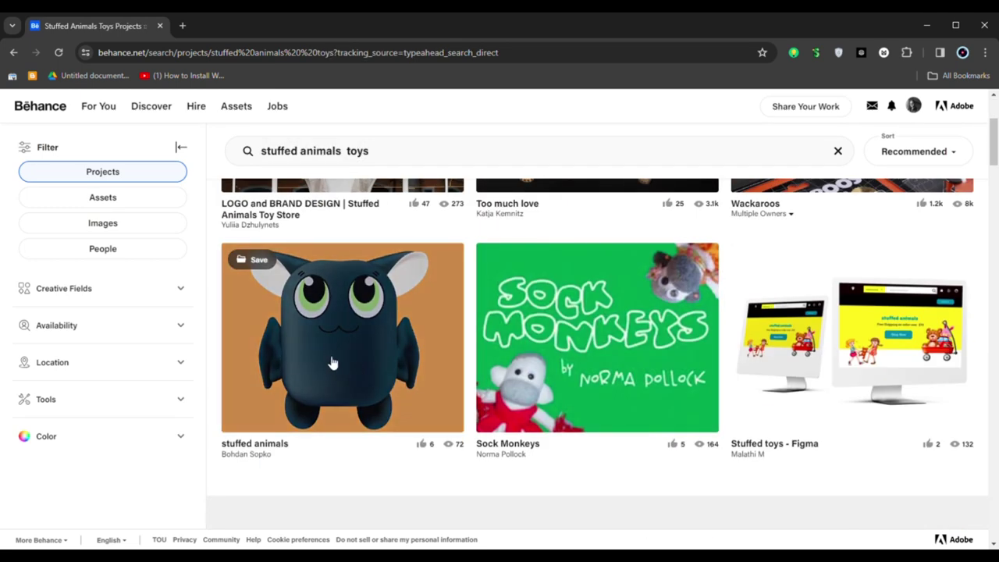
pyautogui.click(332, 344)
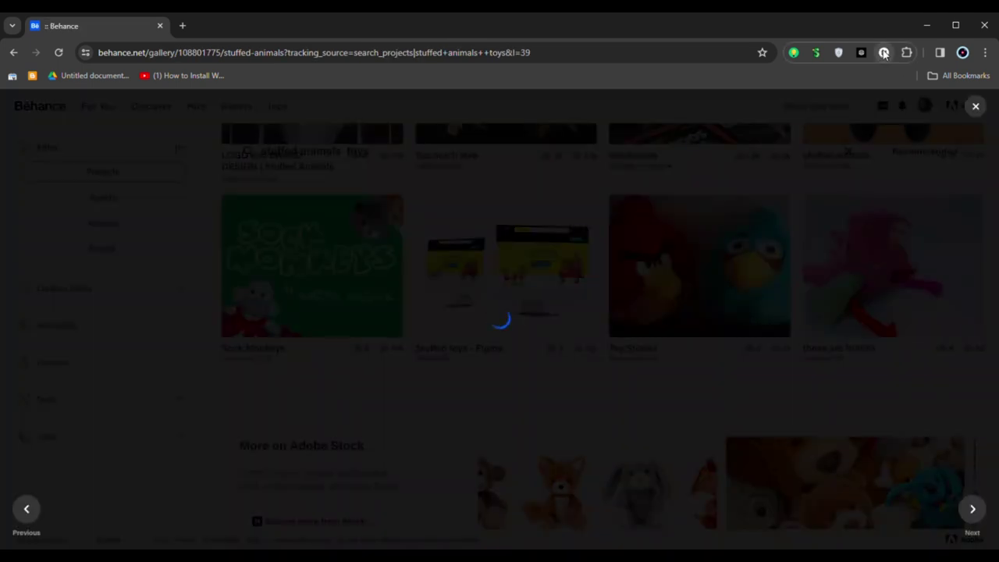
pyautogui.click(861, 52)
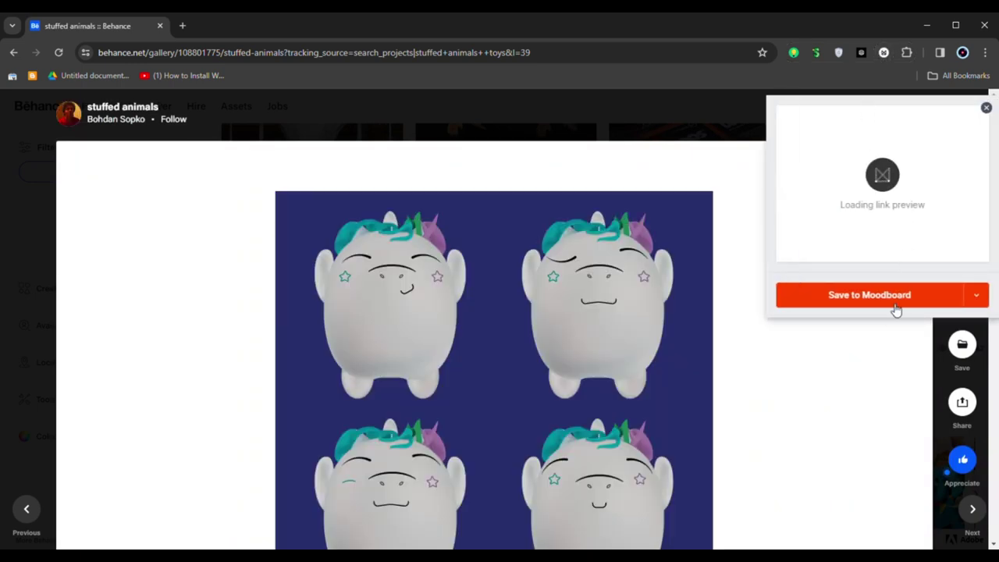
pyautogui.click(870, 336)
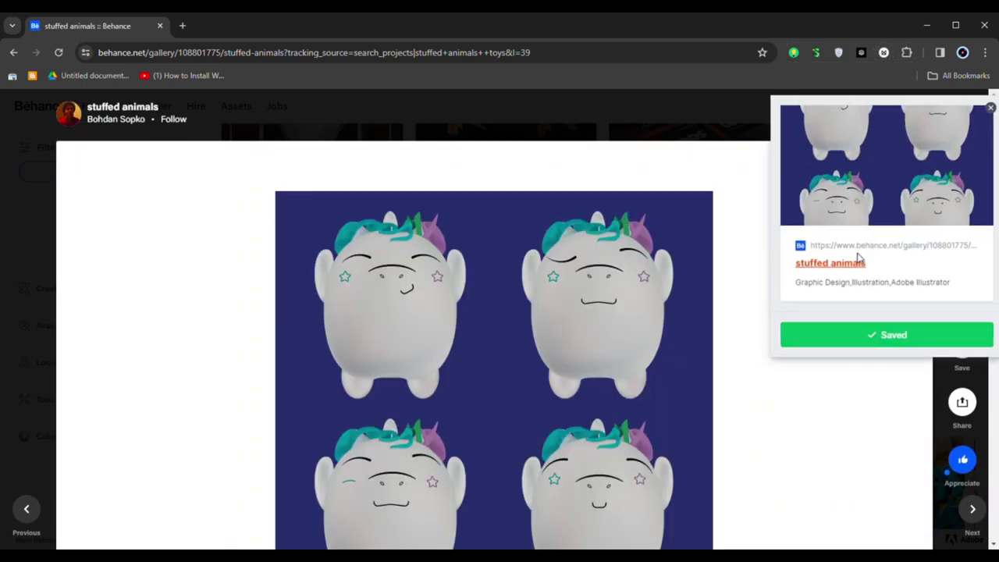
pyautogui.click(975, 106)
# Open The Animal Kingdom project from the toy results and save its link to the Moodboard board.
pyautogui.scroll(-7, 654, 259)
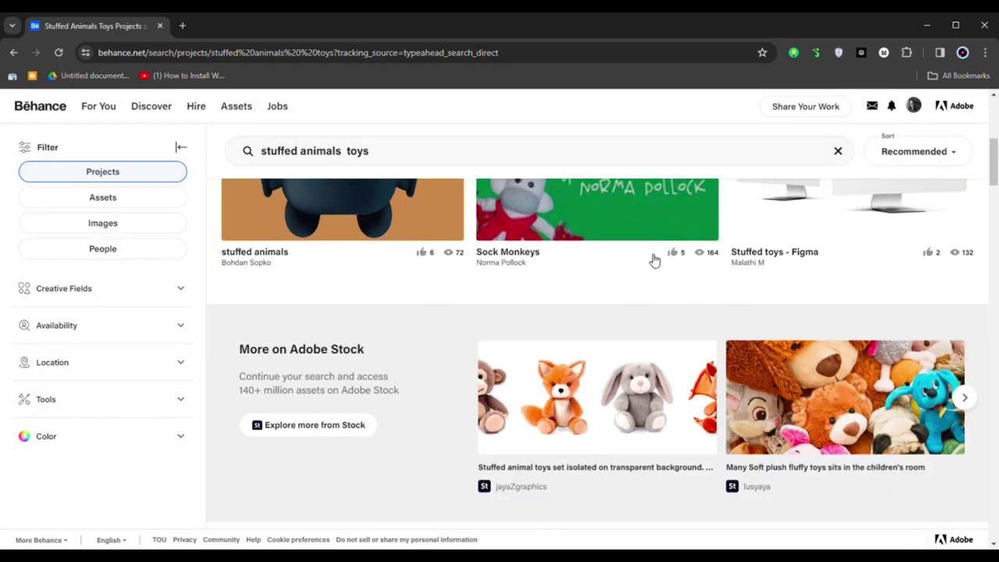
pyautogui.scroll(-9, 654, 259)
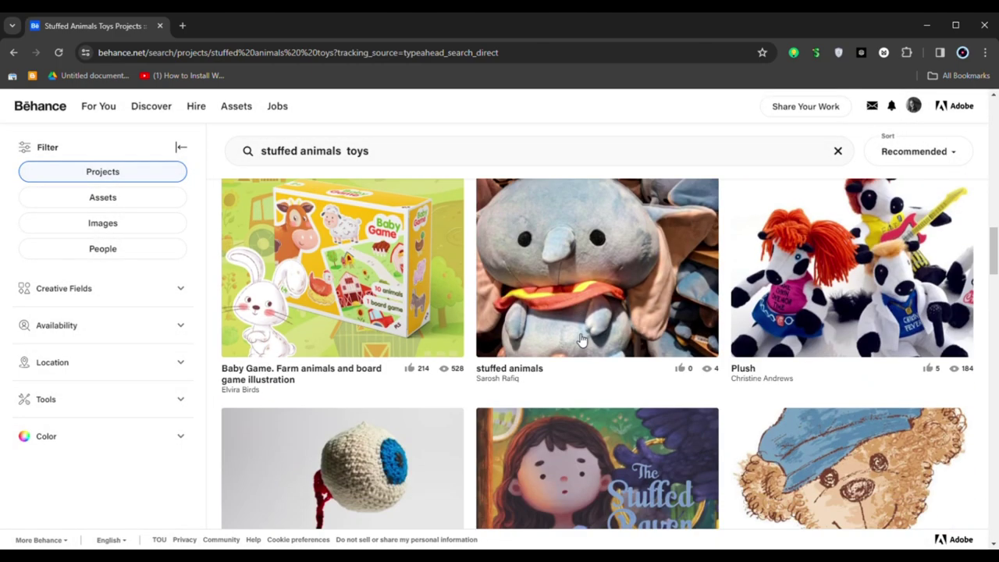
pyautogui.scroll(-6, 297, 307)
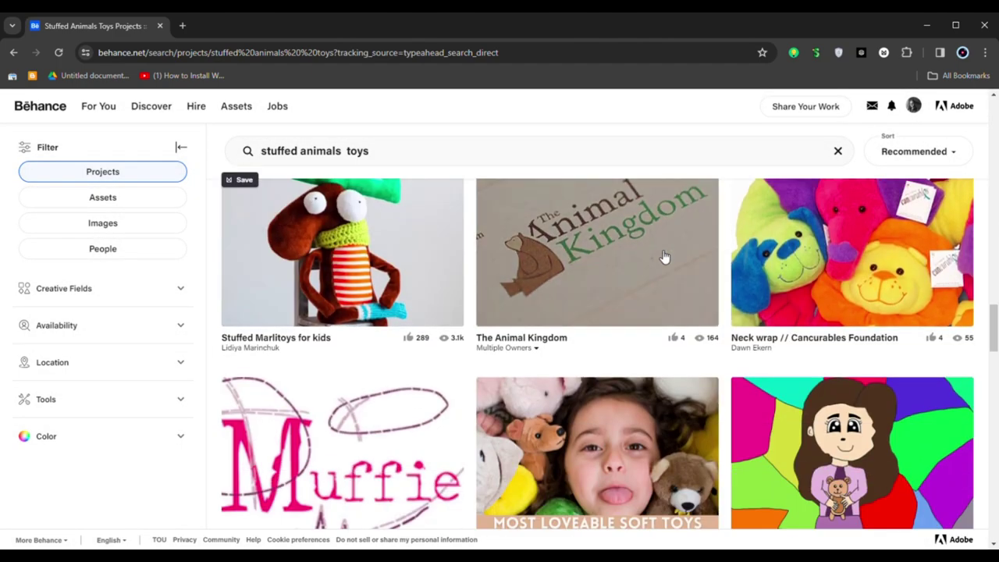
pyautogui.click(664, 258)
pyautogui.click(883, 54)
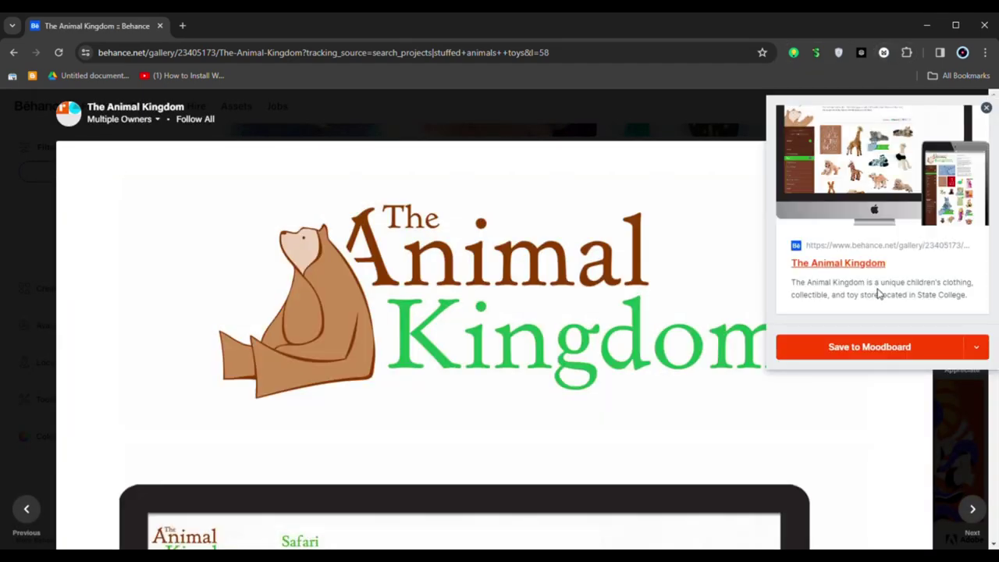
pyautogui.scroll(-4, 553, 286)
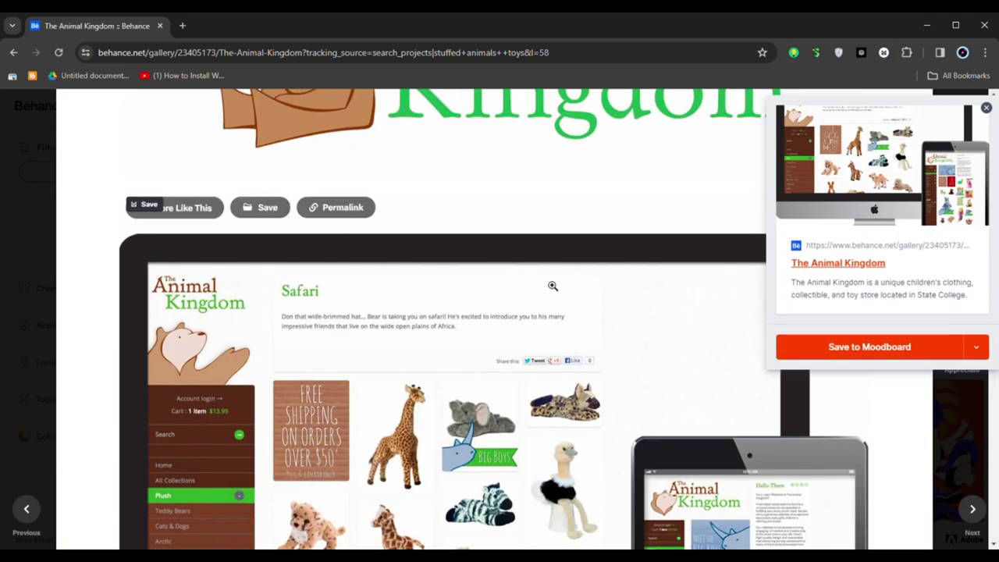
pyautogui.scroll(2, 702, 296)
pyautogui.click(858, 349)
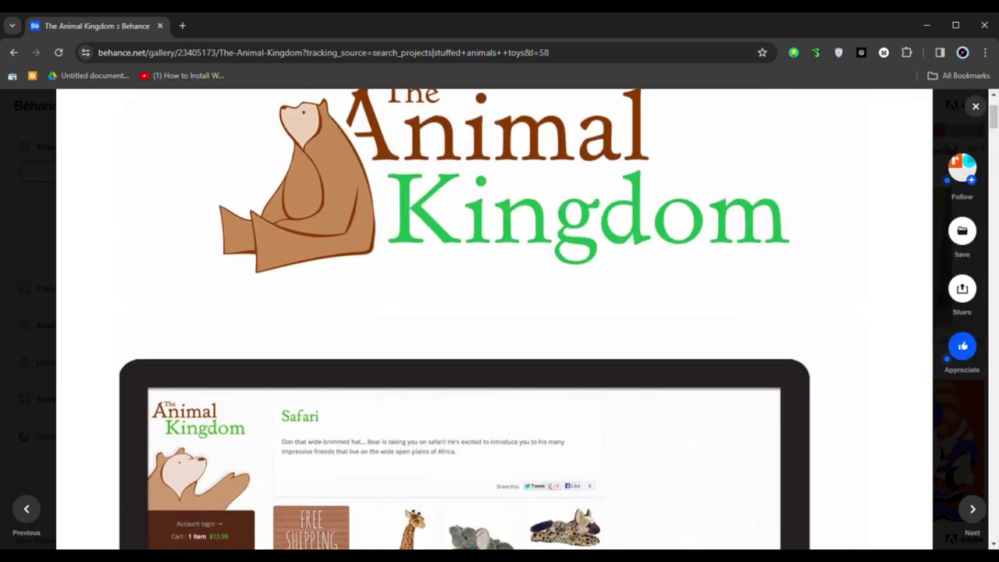
# Switch to Milanote and move the running child photo above the stuffed animals card and the nesting-doll photo next to the toy-store photo.
pyautogui.click(926, 25)
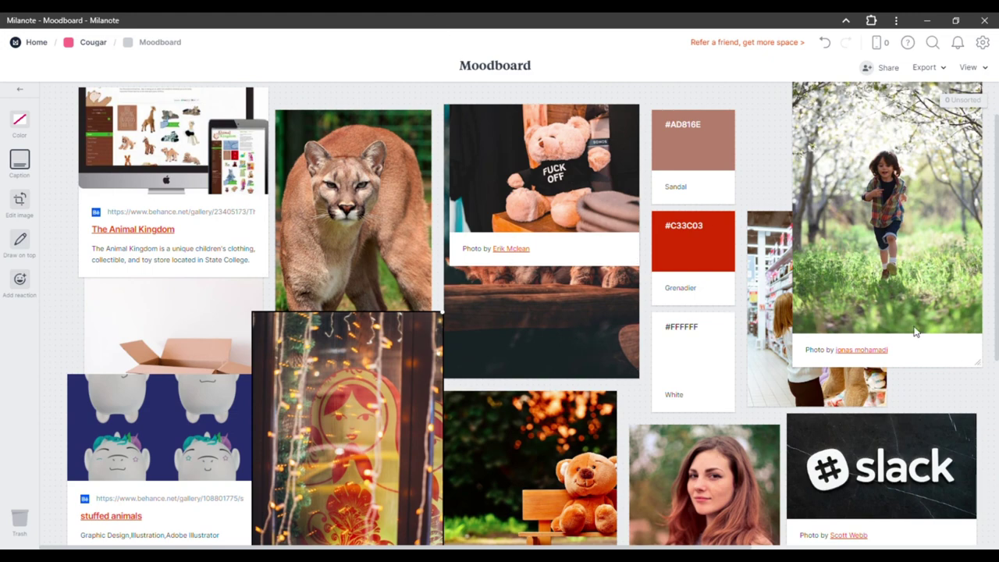
pyautogui.moveTo(916, 332); pyautogui.dragTo(191, 328)
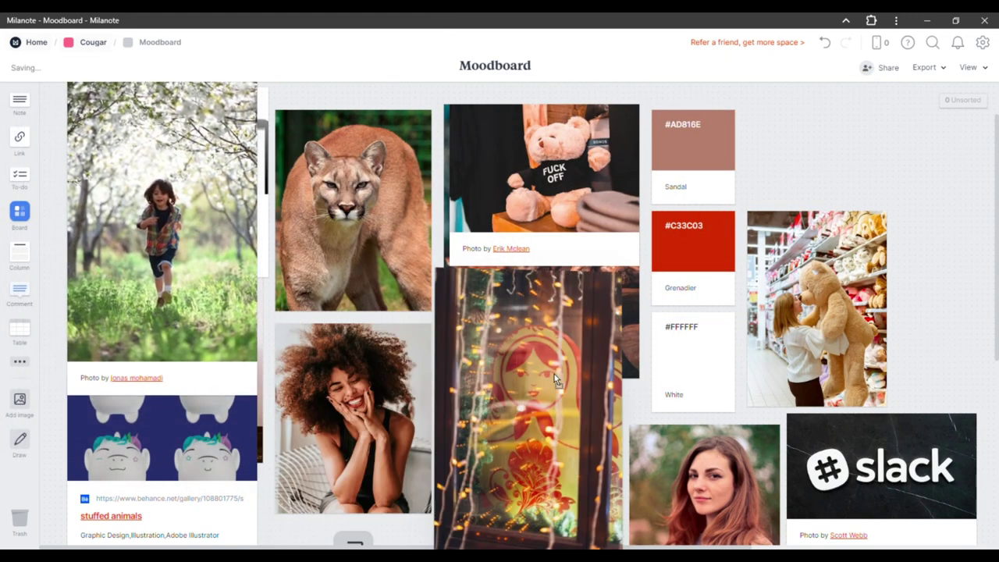
pyautogui.moveTo(554, 374); pyautogui.dragTo(929, 201)
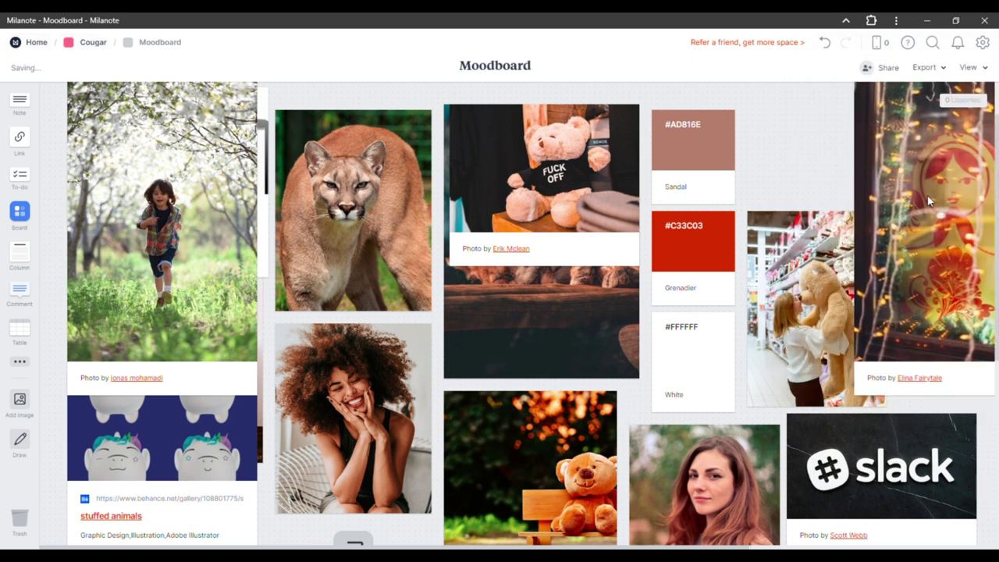
# Scale the moodboard view to fit the screen.
pyautogui.click(983, 42)
pyautogui.click(744, 108)
pyautogui.click(968, 67)
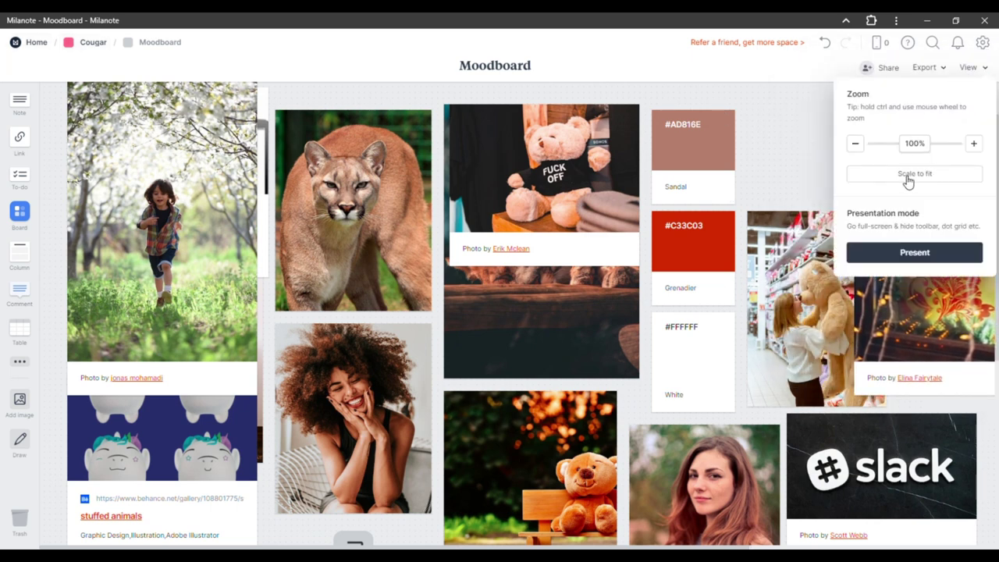
pyautogui.click(908, 174)
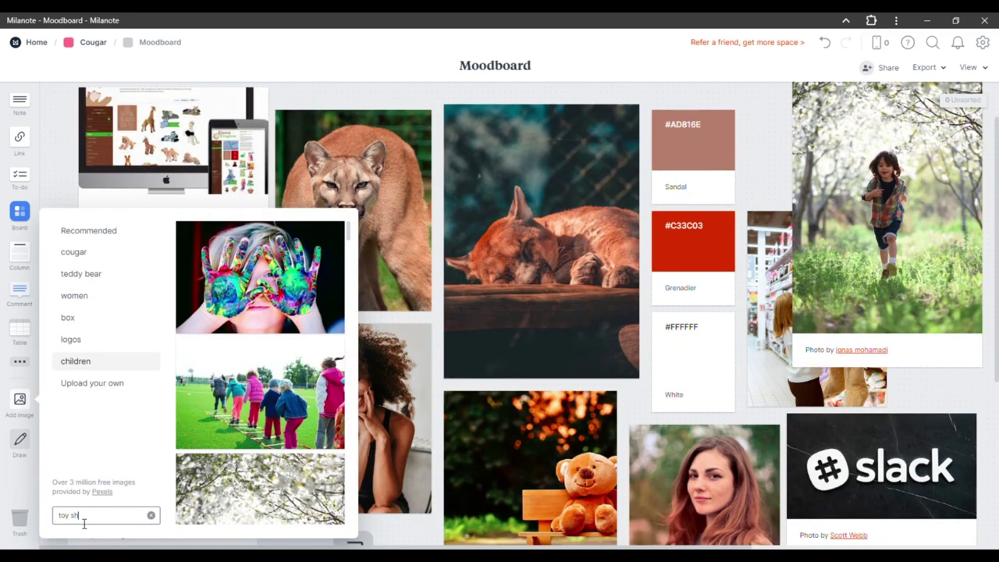
# Search the image library for toy shop and place the nesting-doll window photo on the board near the bench bear photo.
pyautogui.write('op')
pyautogui.press('Return')
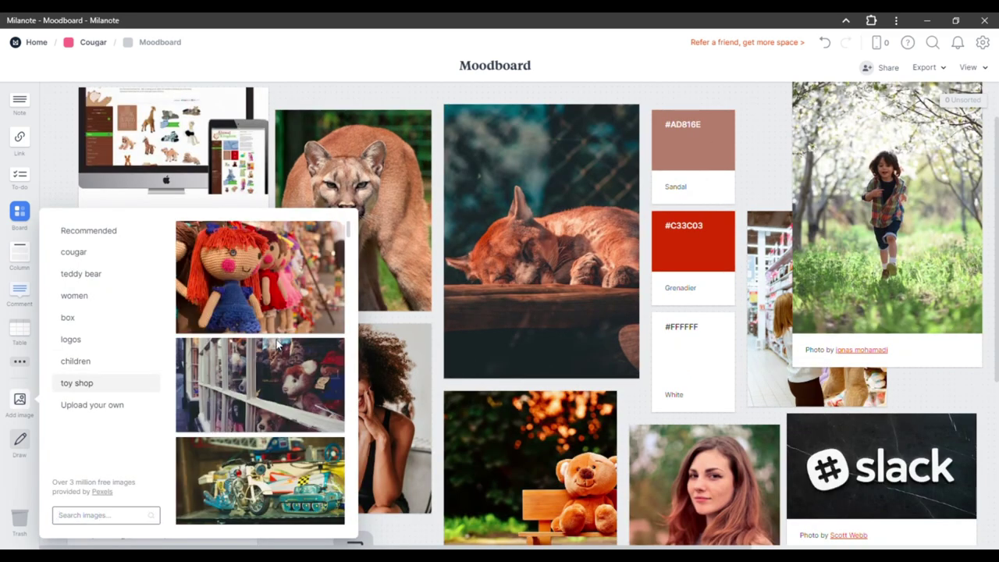
pyautogui.scroll(-5, 278, 351)
pyautogui.scroll(-10, 278, 351)
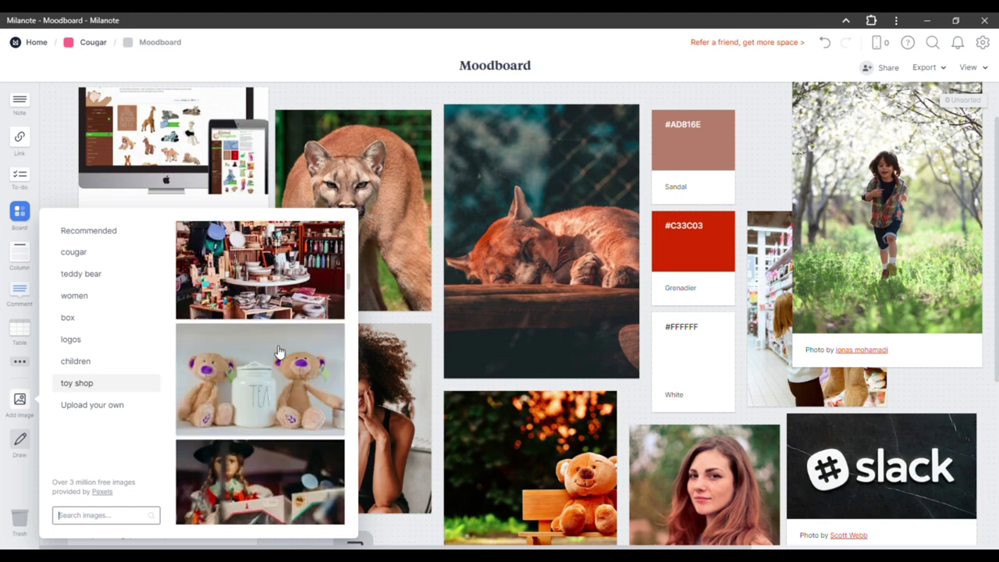
pyautogui.scroll(-10, 258, 376)
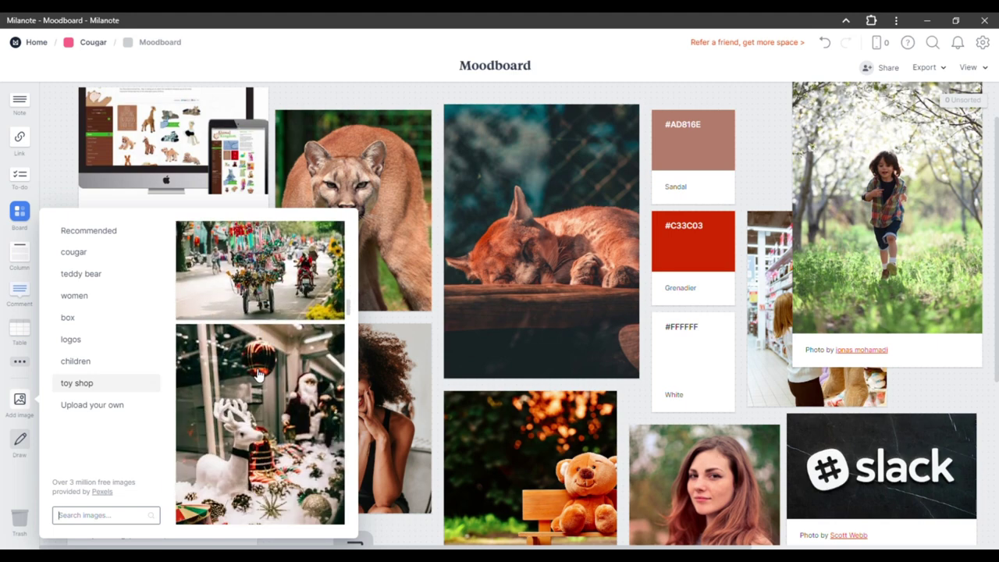
pyautogui.scroll(-3, 257, 375)
pyautogui.moveTo(258, 375); pyautogui.dragTo(496, 531)
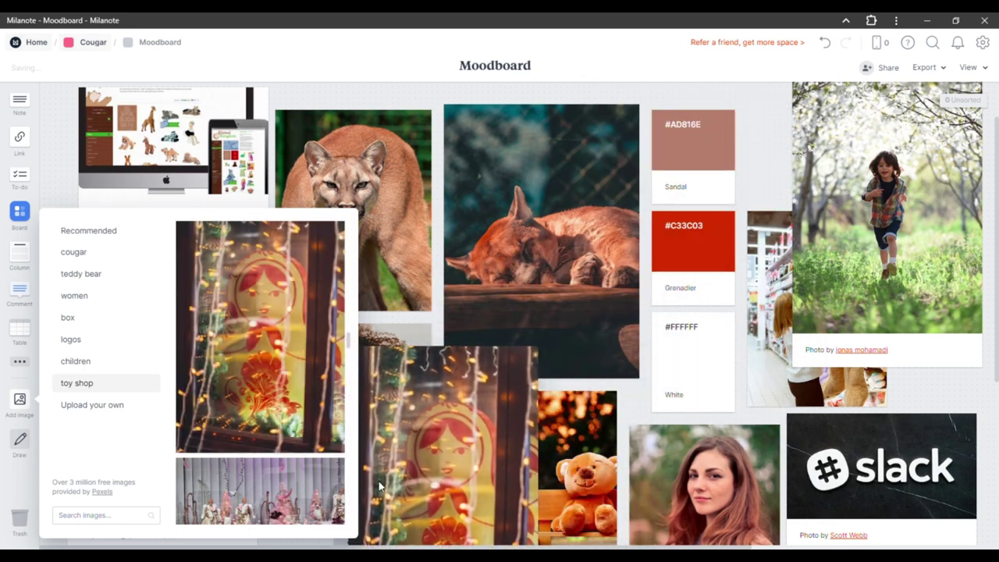
# Place the toy shop photo of the teddy bear in a black shirt over the sleeping cougar image and close the library.
pyautogui.scroll(-5, 259, 369)
pyautogui.scroll(-3, 260, 363)
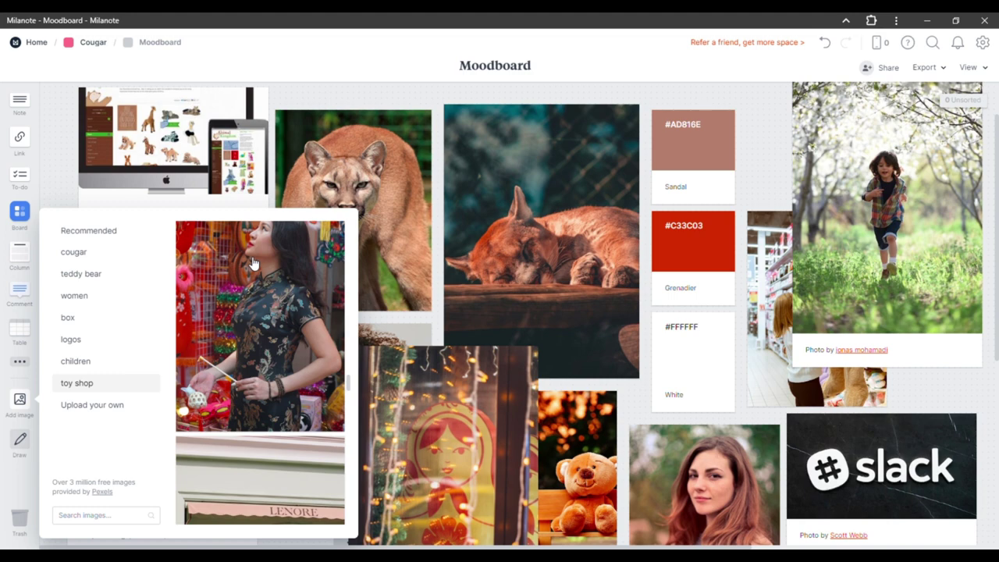
pyautogui.scroll(-5, 253, 263)
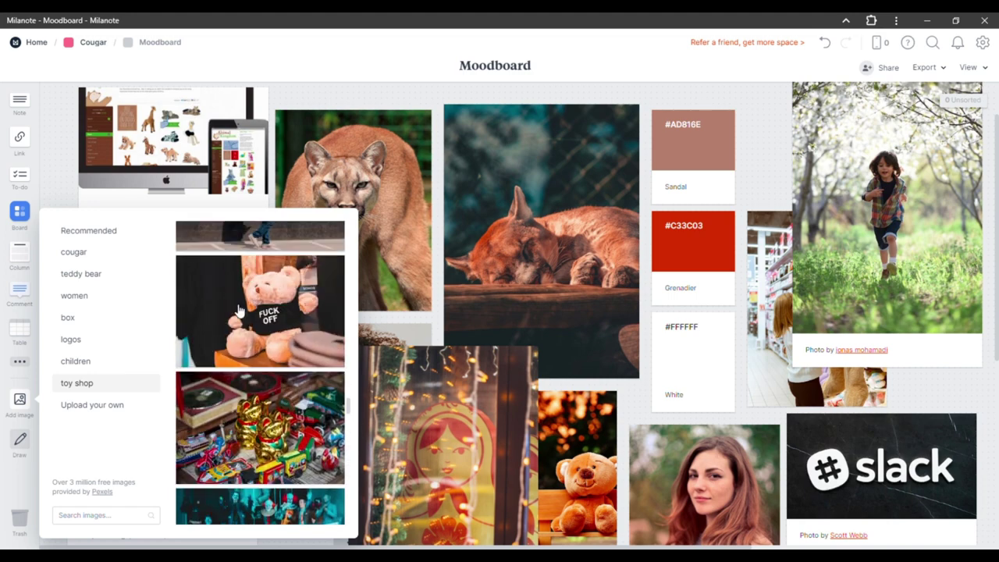
pyautogui.moveTo(260, 320); pyautogui.dragTo(510, 162)
pyautogui.click(265, 65)
pyautogui.click(632, 121)
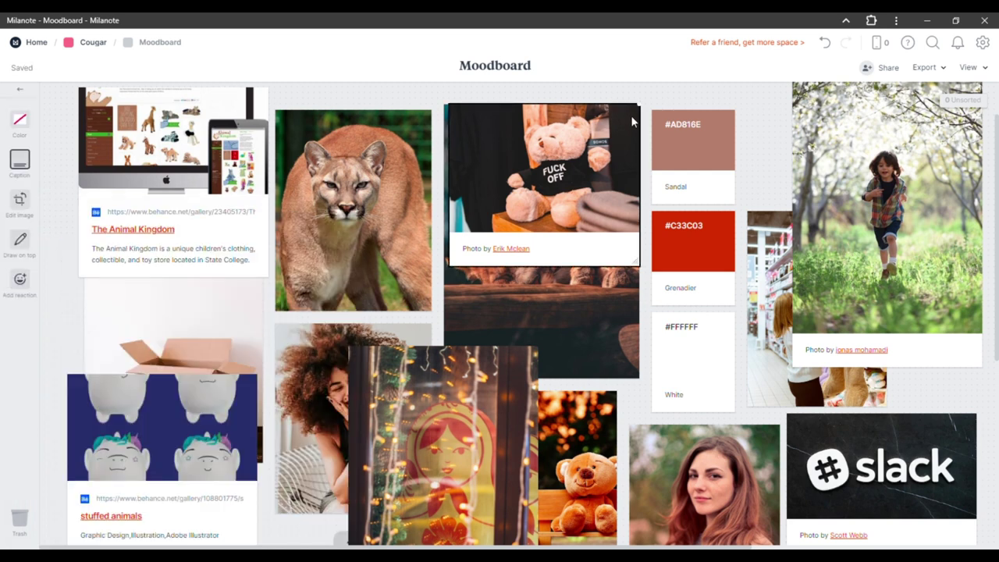
# Move the nesting-doll window photo over the curly-haired woman photo, below the standing cougar.
pyautogui.press('Escape')
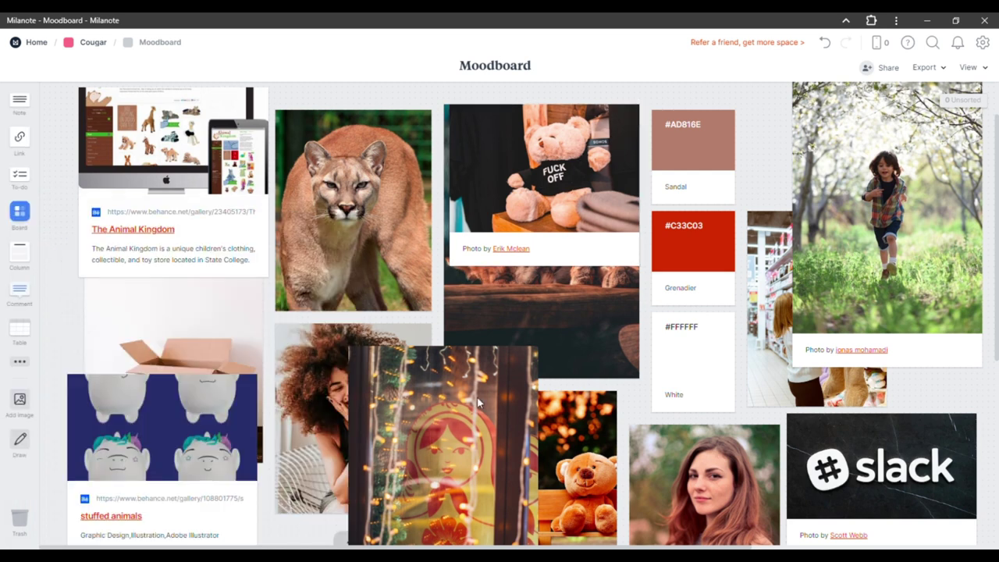
pyautogui.click(501, 362)
pyautogui.moveTo(394, 412); pyautogui.dragTo(298, 378)
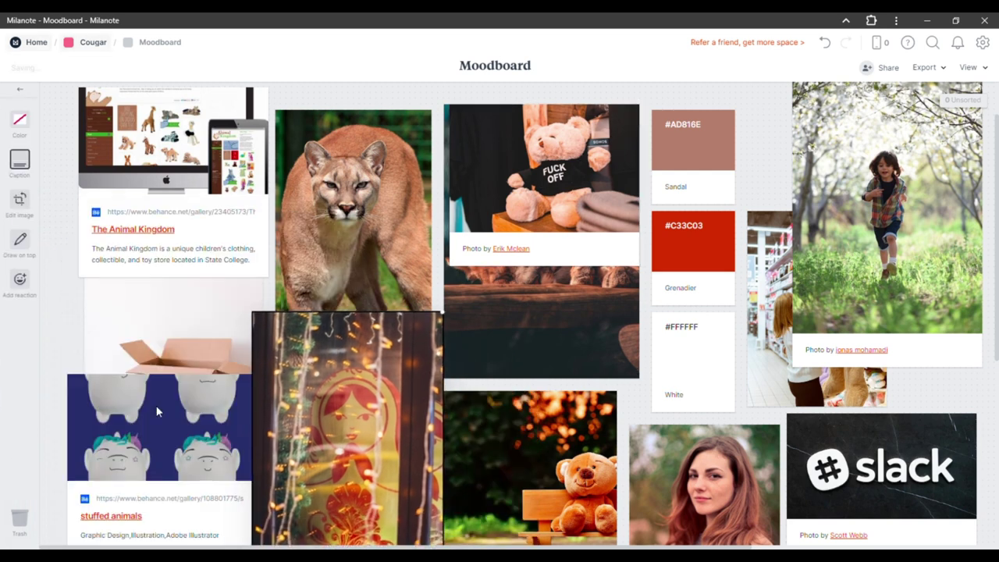